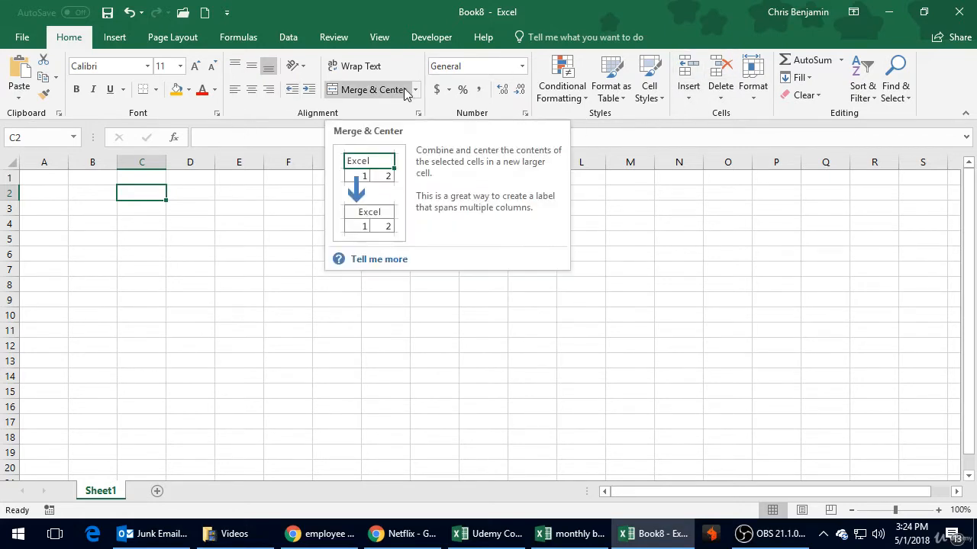
Step: Select column D and various single cells across the empty grid to examine columns, rows and cell references
click(173, 273)
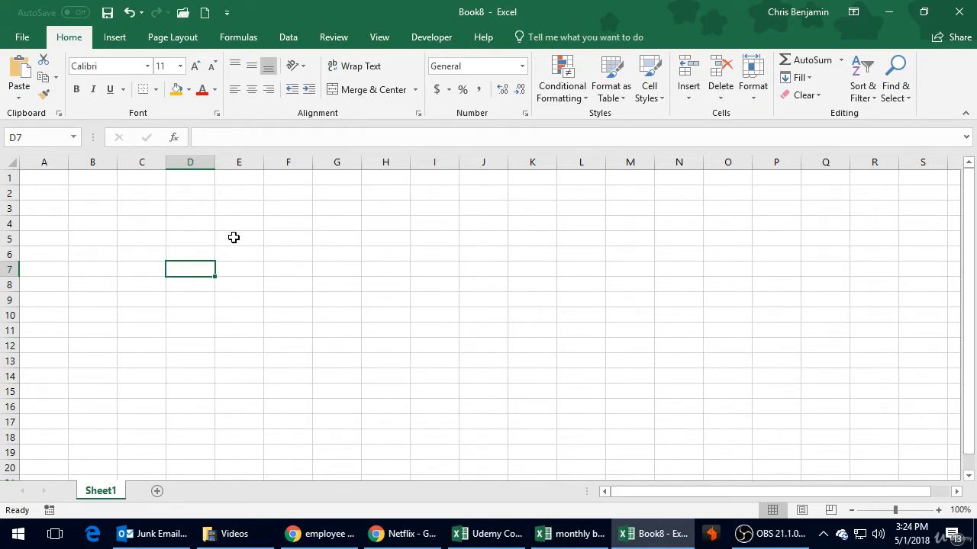
click(201, 163)
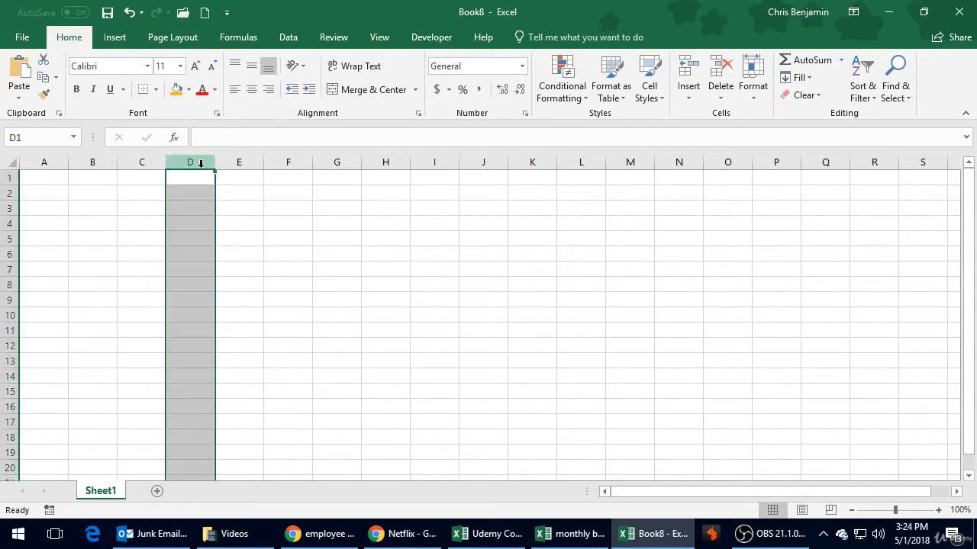
click(314, 192)
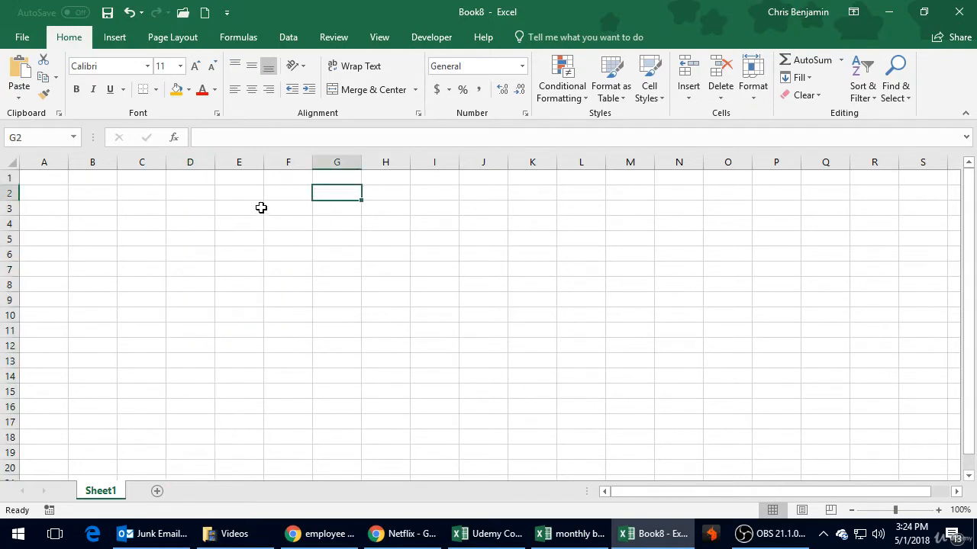
click(261, 207)
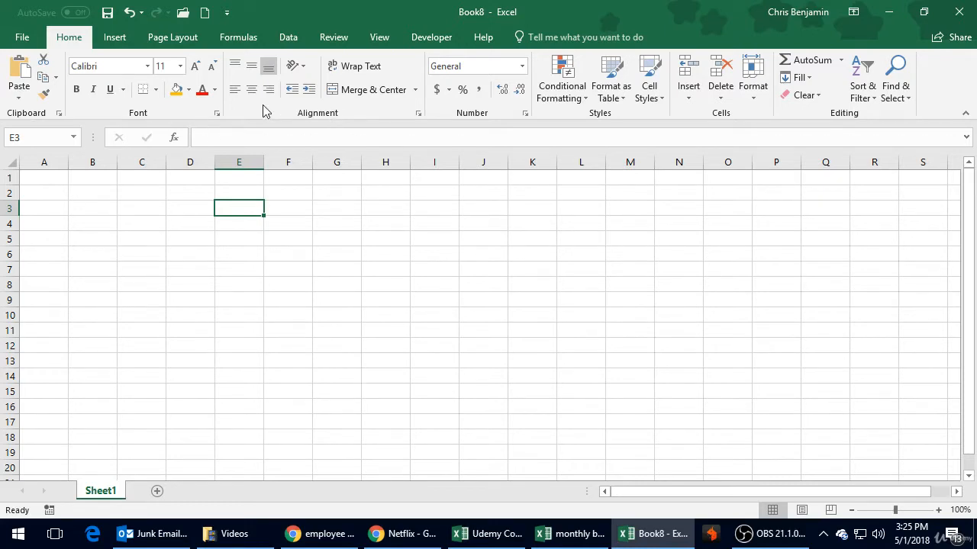
click(256, 226)
click(192, 235)
click(142, 209)
click(218, 208)
click(280, 228)
click(260, 240)
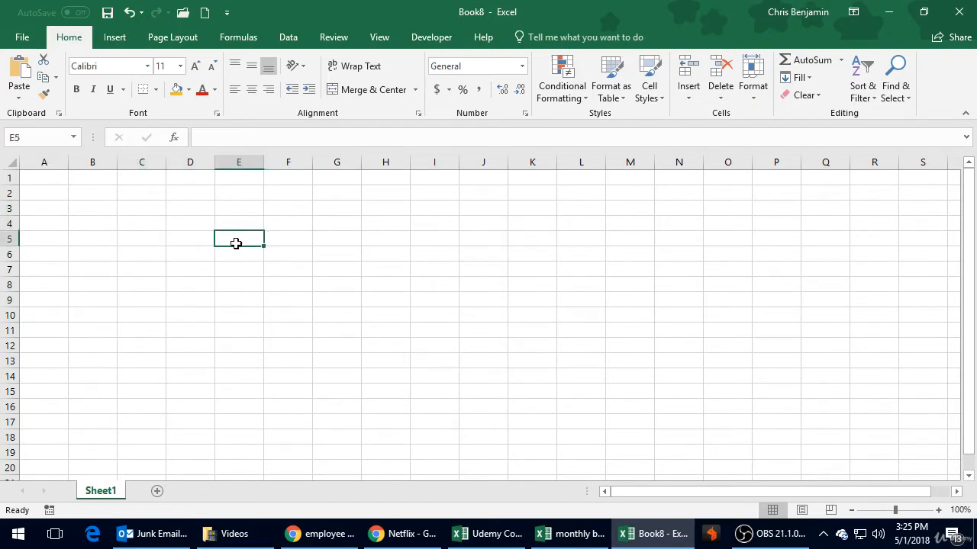
click(189, 233)
click(200, 210)
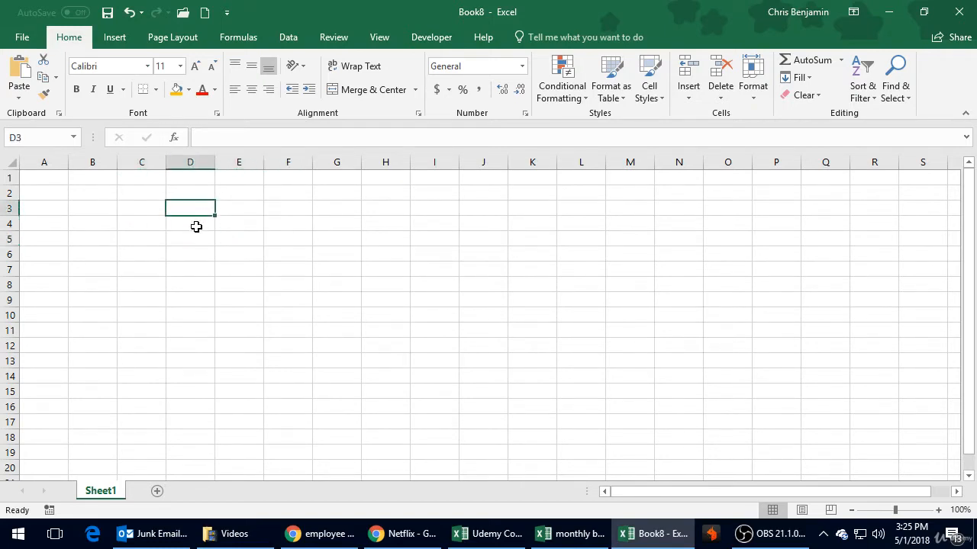
click(197, 226)
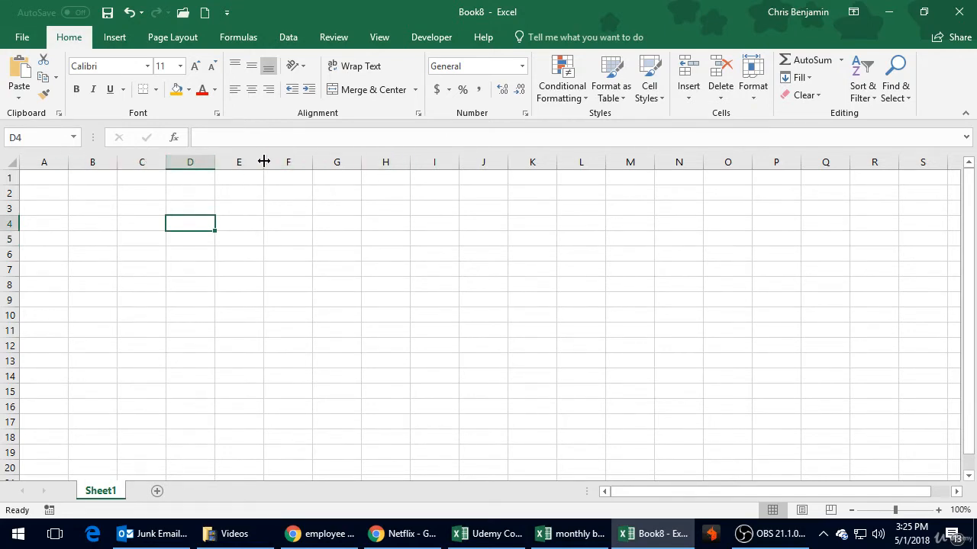
click(413, 240)
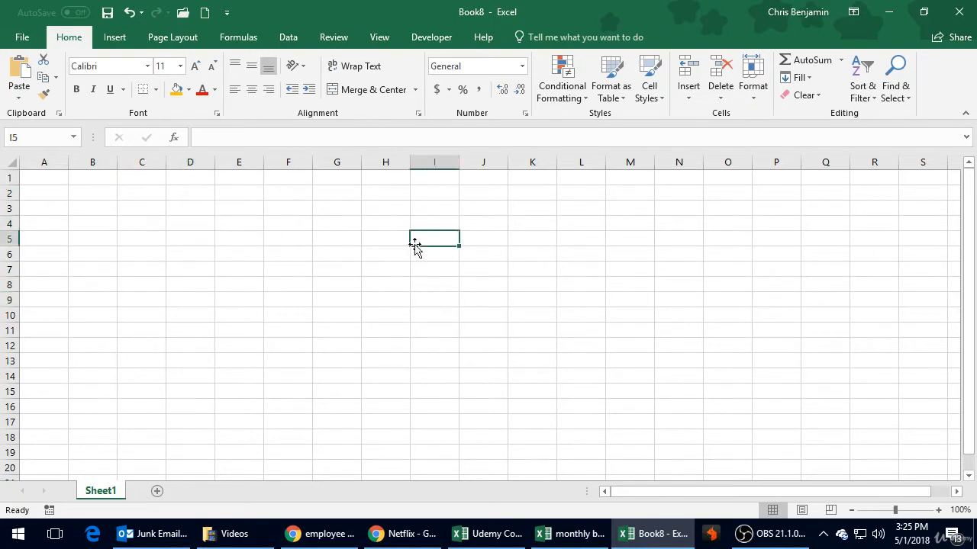
click(424, 313)
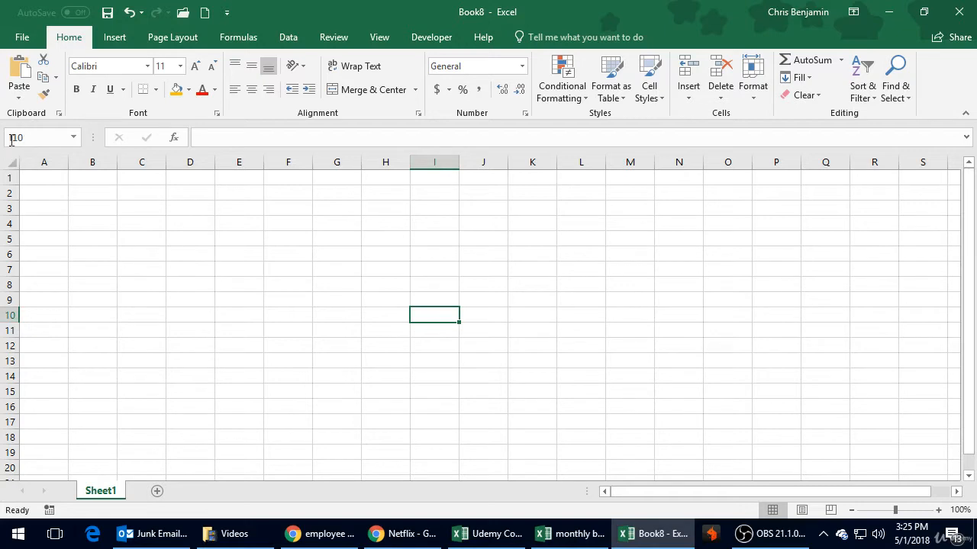
click(316, 389)
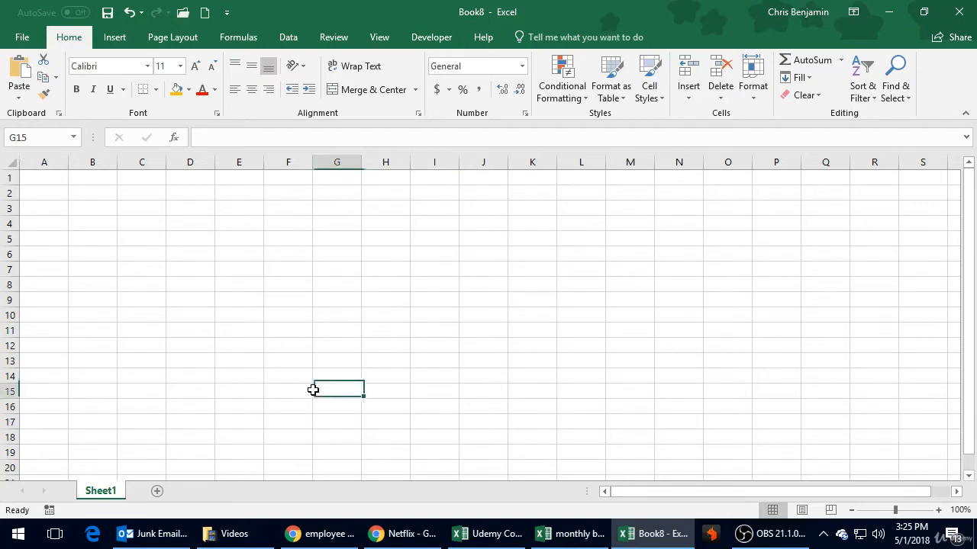
click(171, 255)
click(97, 227)
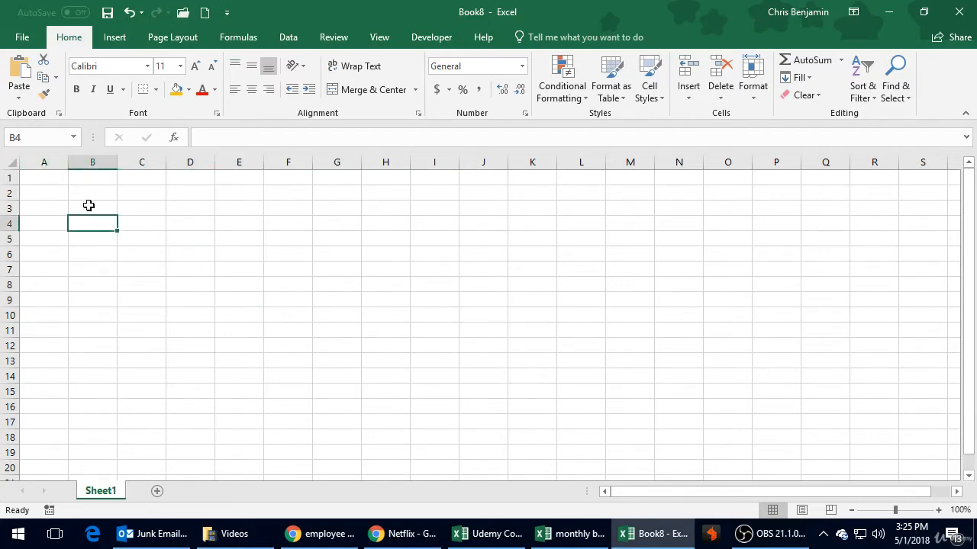
click(197, 241)
click(241, 297)
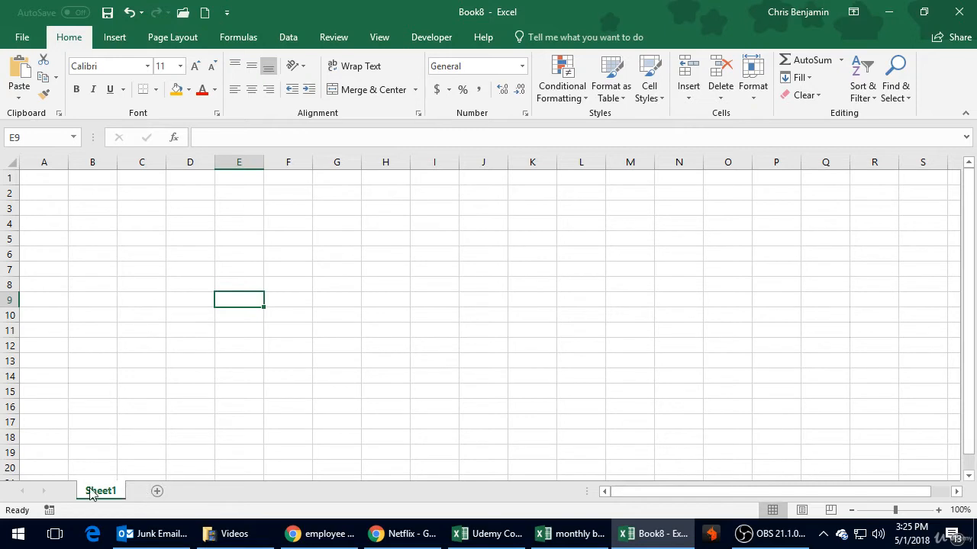
Step: Add two new worksheets to the workbook and return to Sheet1
click(158, 491)
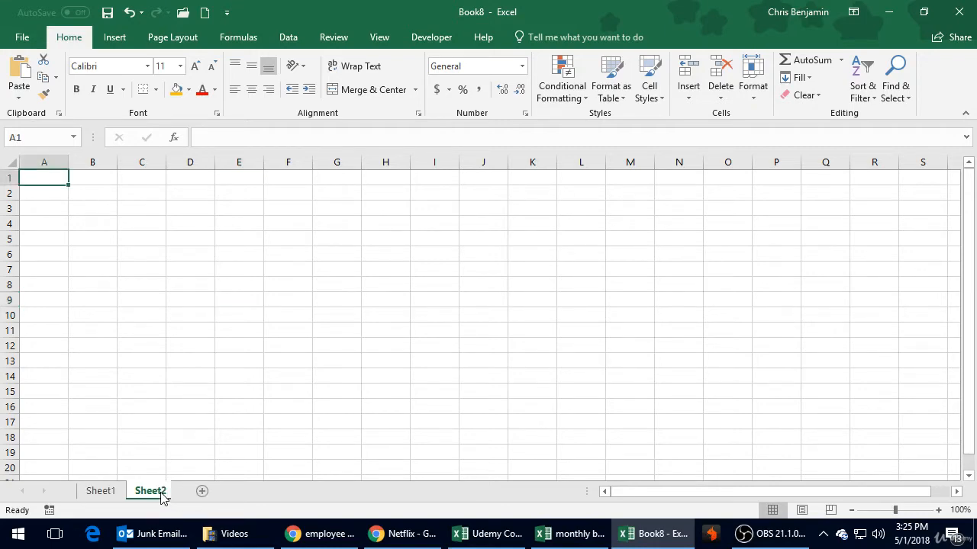
click(215, 493)
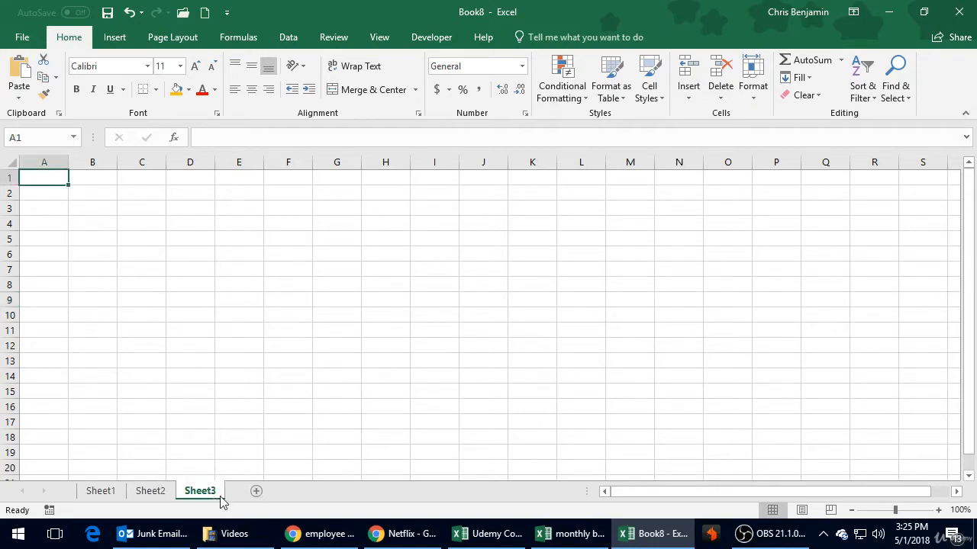
click(153, 492)
click(109, 494)
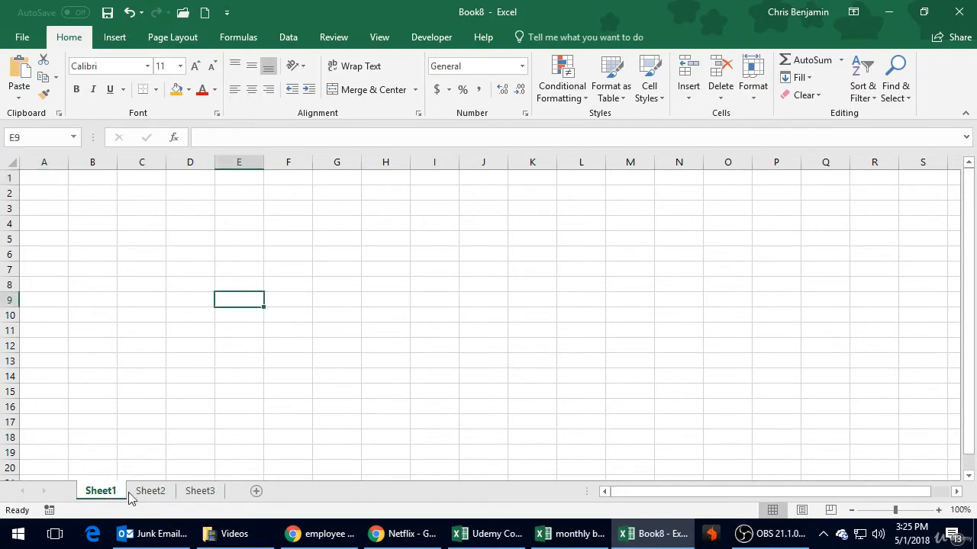
Step: Look through Sheet1, Sheet2 and Sheet3 in turn and return to Sheet1
click(114, 207)
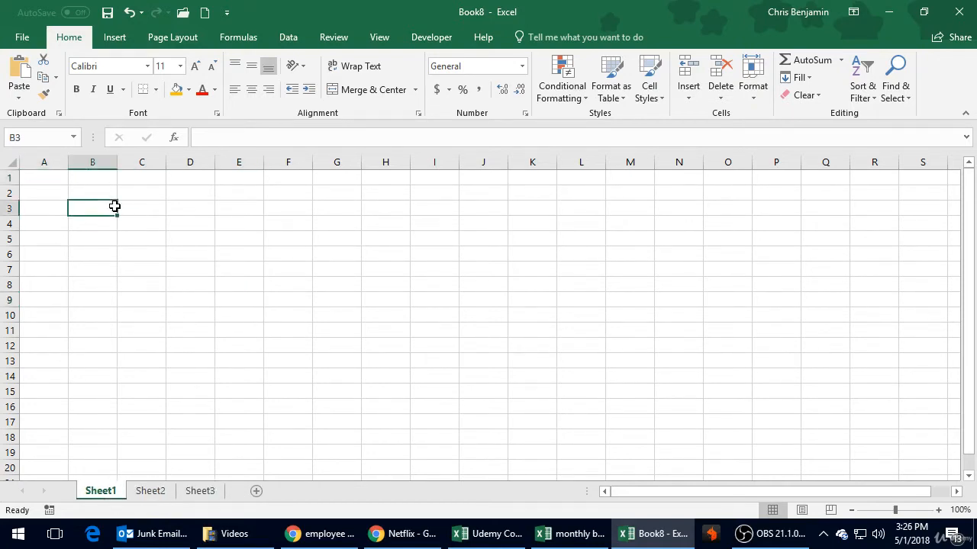
click(135, 255)
click(158, 493)
click(200, 492)
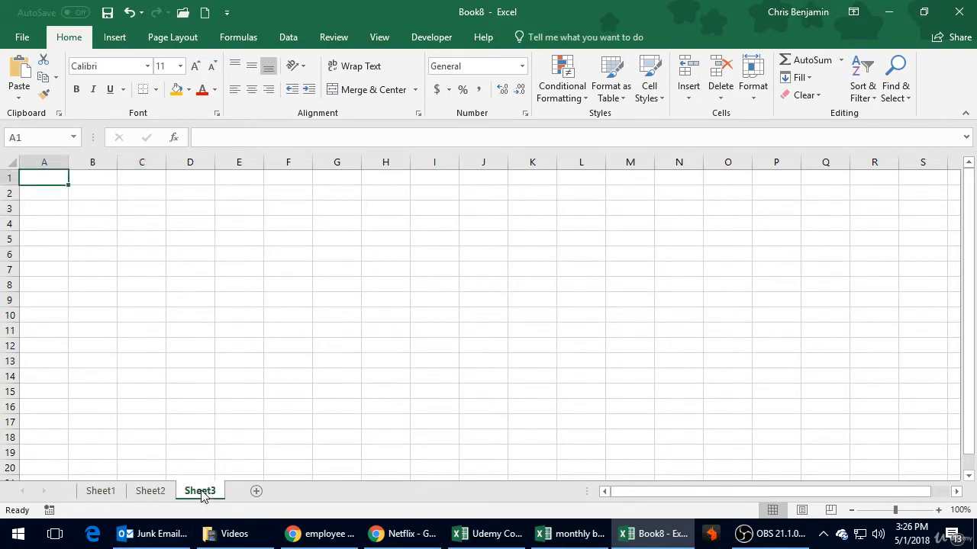
click(103, 492)
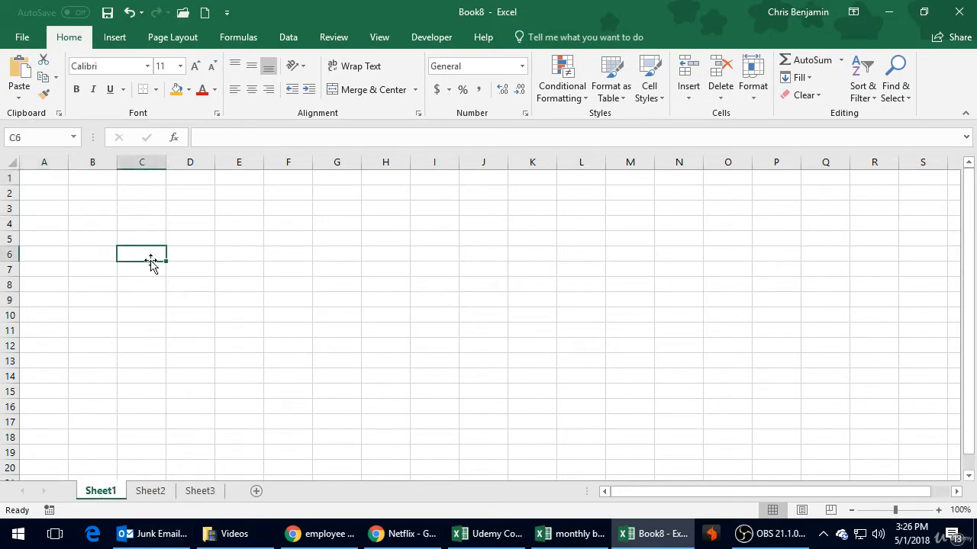
click(158, 492)
click(202, 492)
click(107, 491)
click(171, 254)
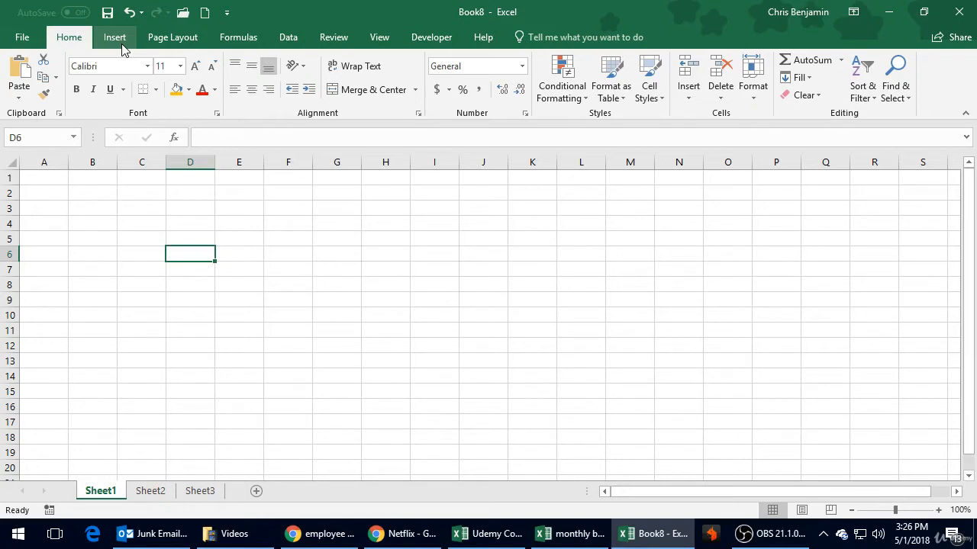
Step: Enter the first person's first name in cell C3 of Sheet1
click(212, 213)
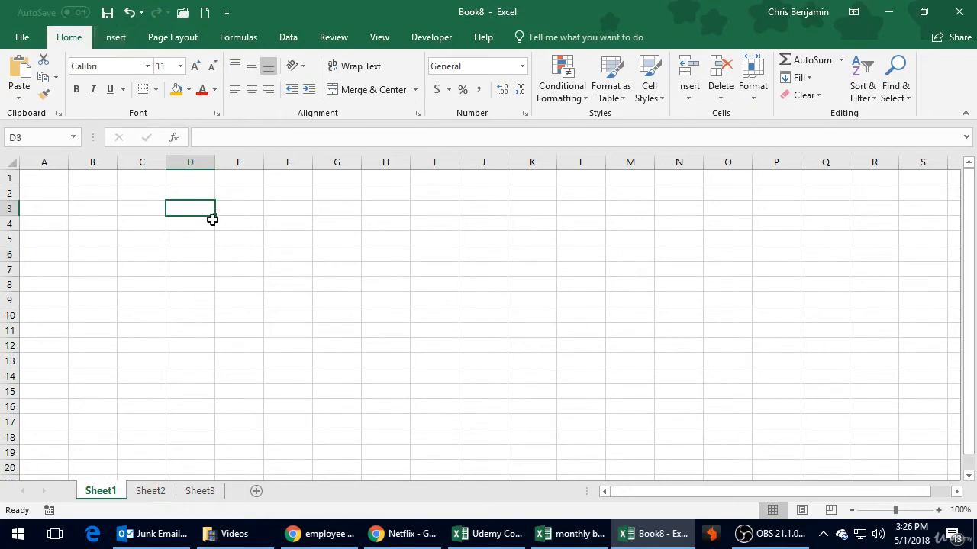
click(151, 214)
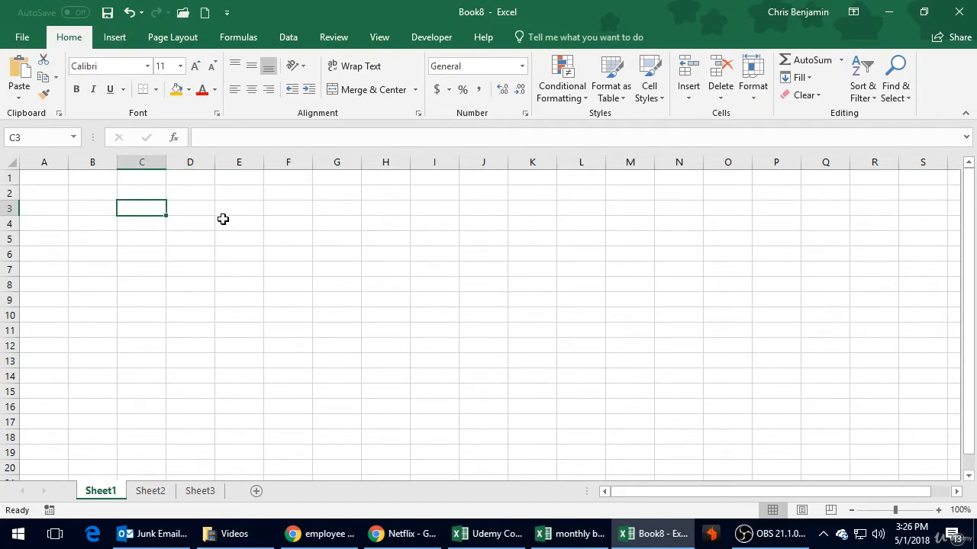
text(Ch)
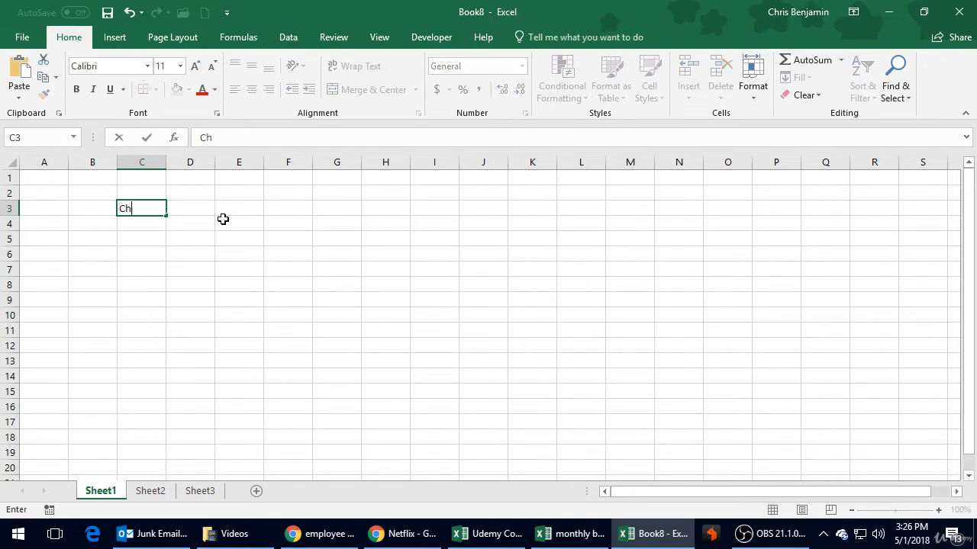
text(ris)
key(Return)
Step: Enter the second person's first name in cell C4, directly below the first one
text(Bob')
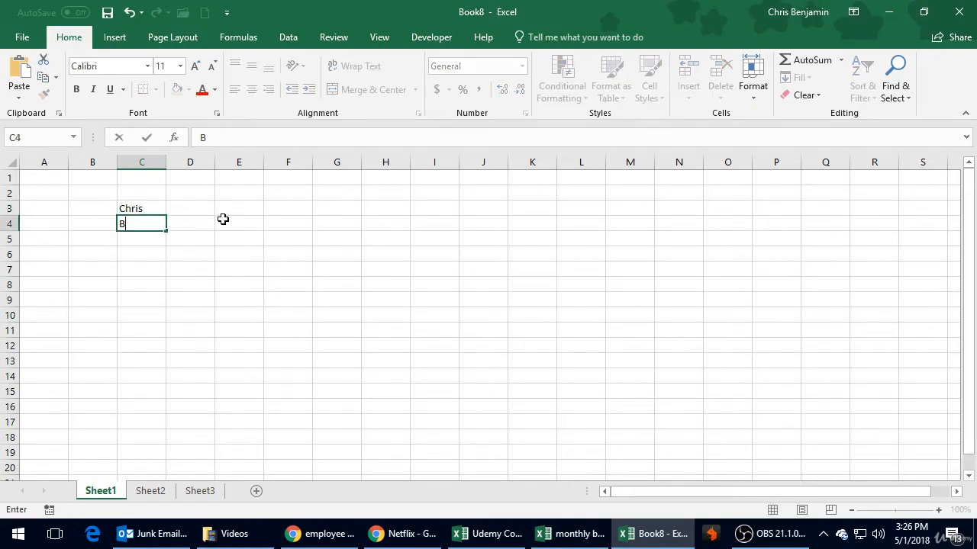
key(Return)
key(Up)
text(Bobl)
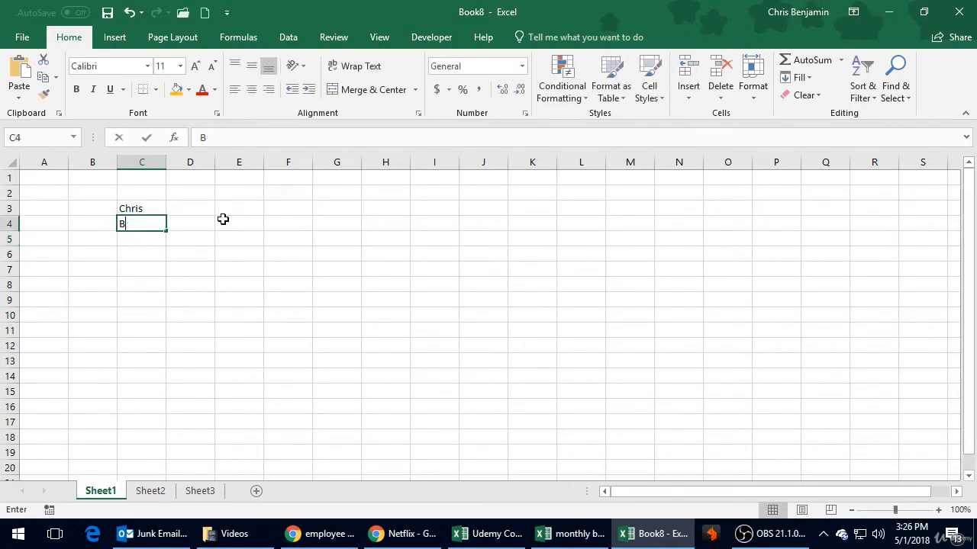
key(Return)
key(Up)
text(Bob)
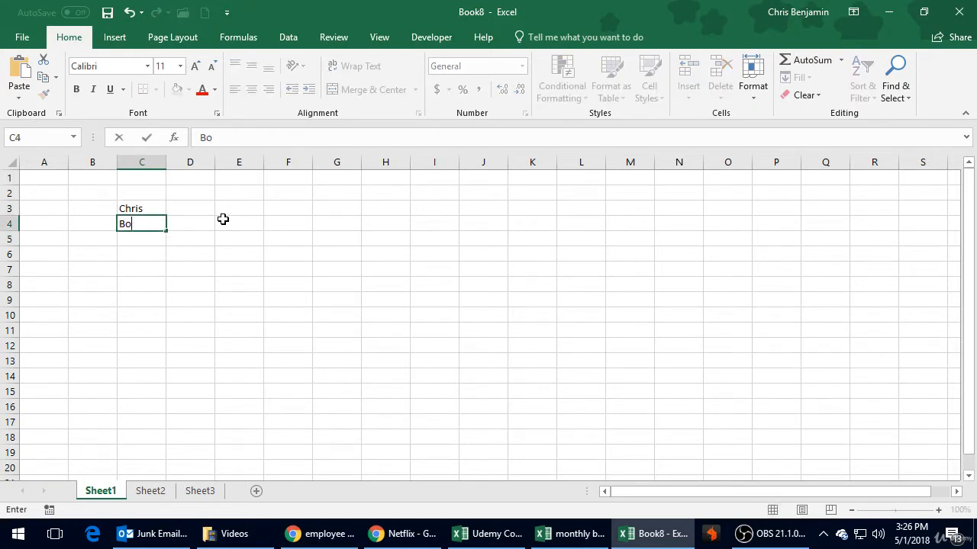
key(Return)
Step: Enter the third and fourth persons' first names in cells C5 and C6
text(Julie)
key(Return)
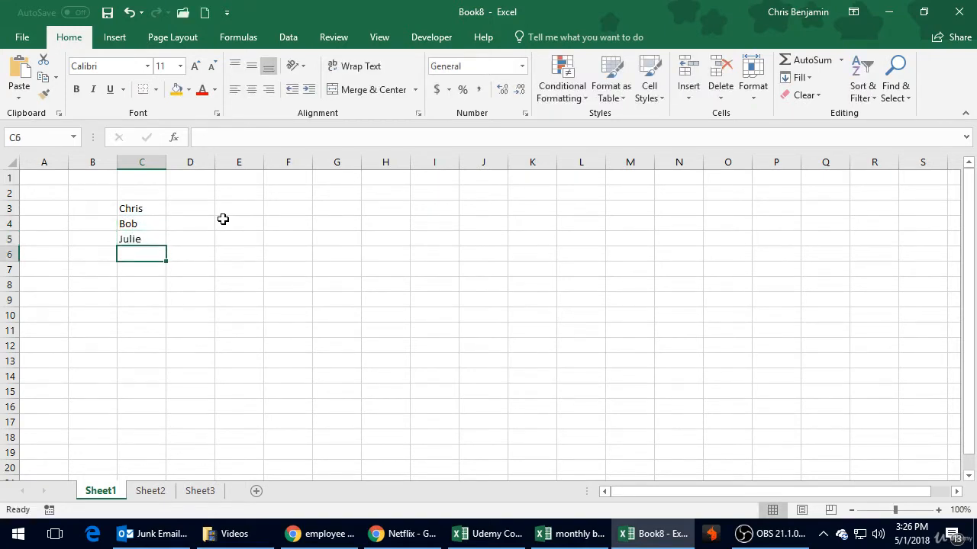
text(Mark)
key(Return)
Step: Enter the column header "Test 1" in cell D2, above and beside the list of names
key(Up)
key(Up)
key(Up)
key(Up)
key(Up)
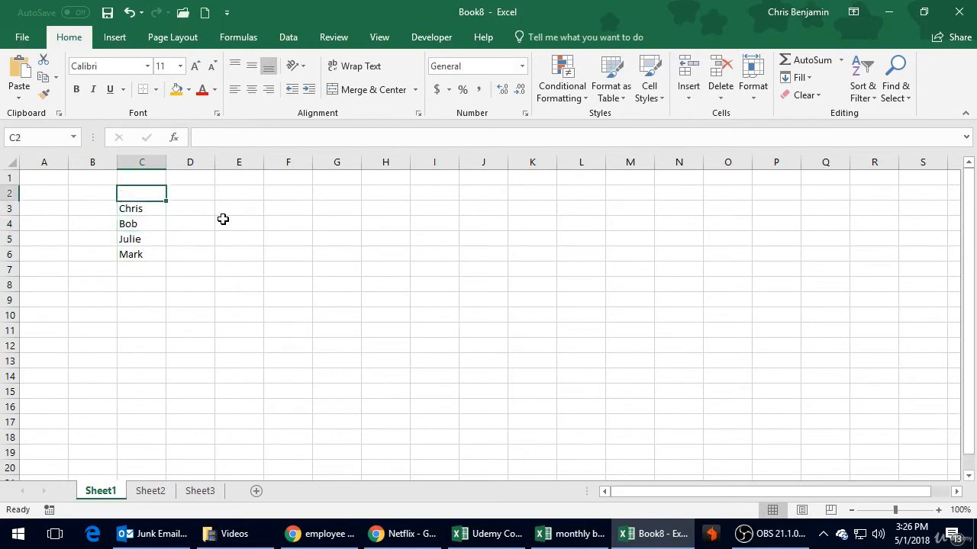
key(Right)
text(Test 1)
key(Tab)
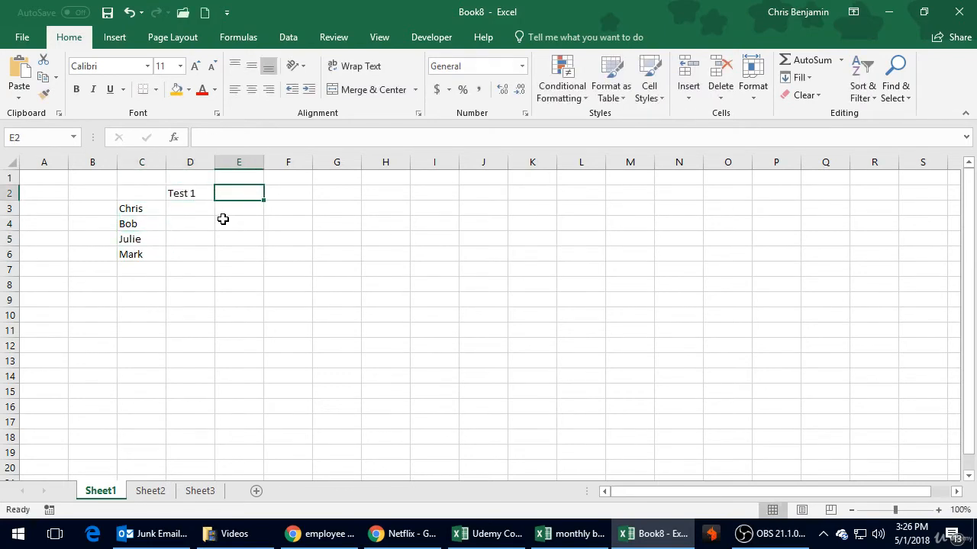
Step: Enter the column headers "Test 2" in cell E2 and "Test 3" in cell F2
text(Test 2)
key(Return)
key(Up)
key(Right)
text(Test 3)
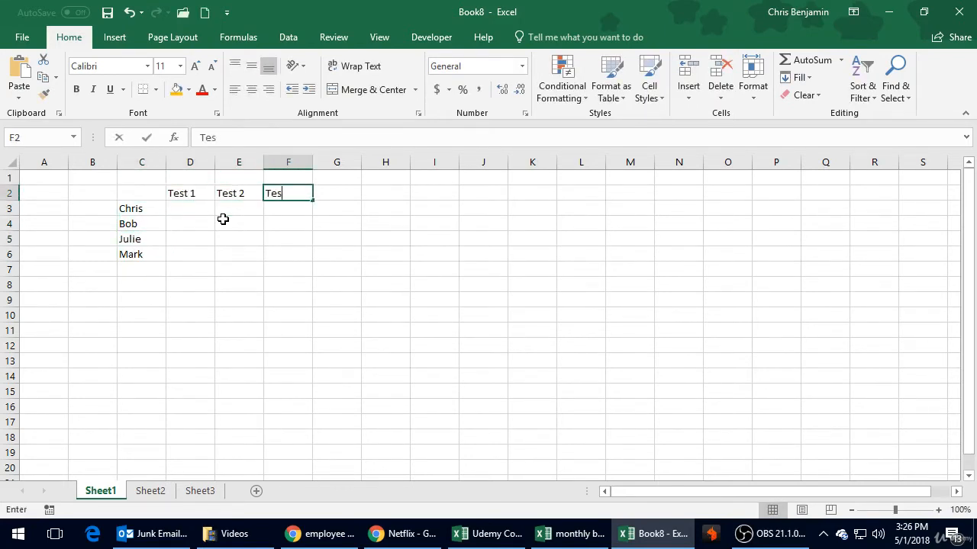
key(Return)
Step: Move through the test headers, the name cells and the blank score cells to examine their contents and references
key(Up)
key(Left)
key(Left)
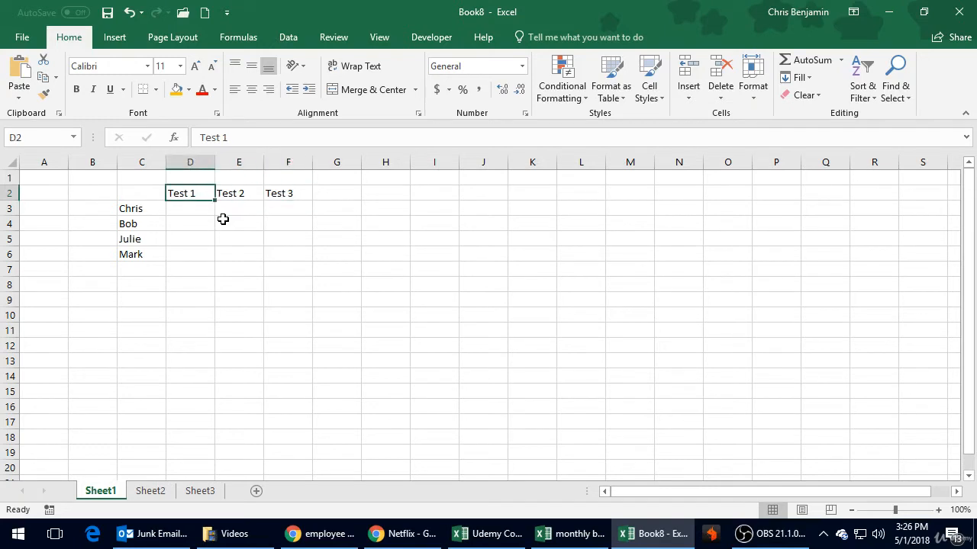
key(Down)
key(Down)
key(Left)
key(Up)
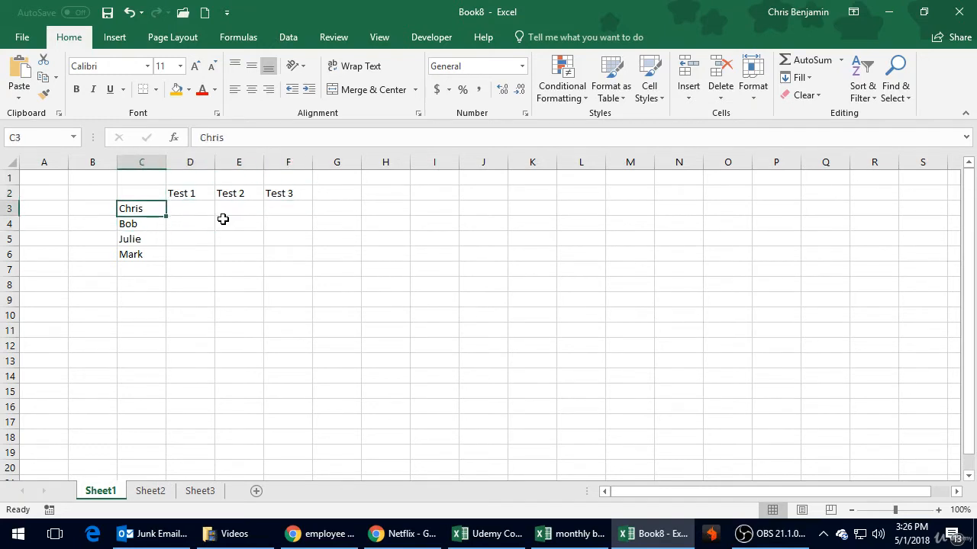
key(Up)
key(Right)
key(Down)
key(Down)
key(Down)
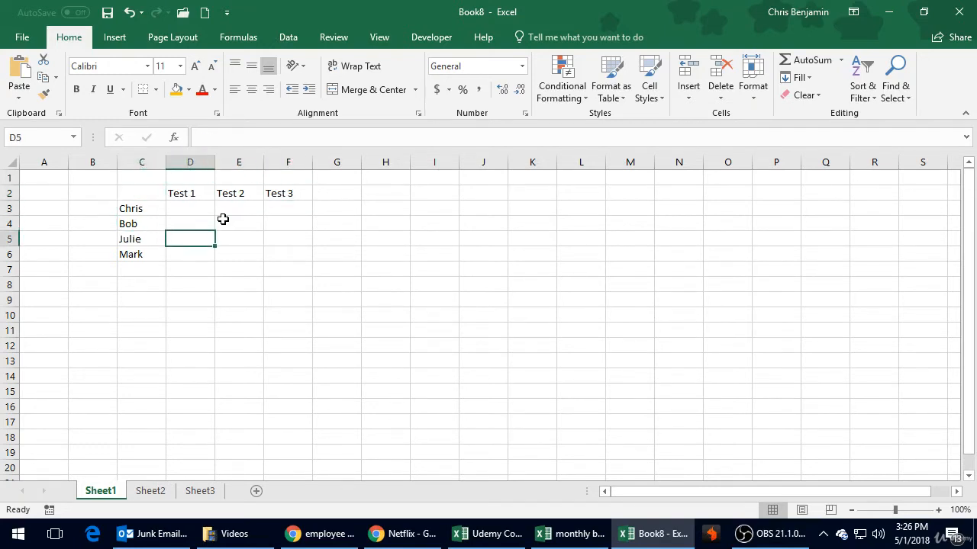
key(Up)
key(Up)
key(Up)
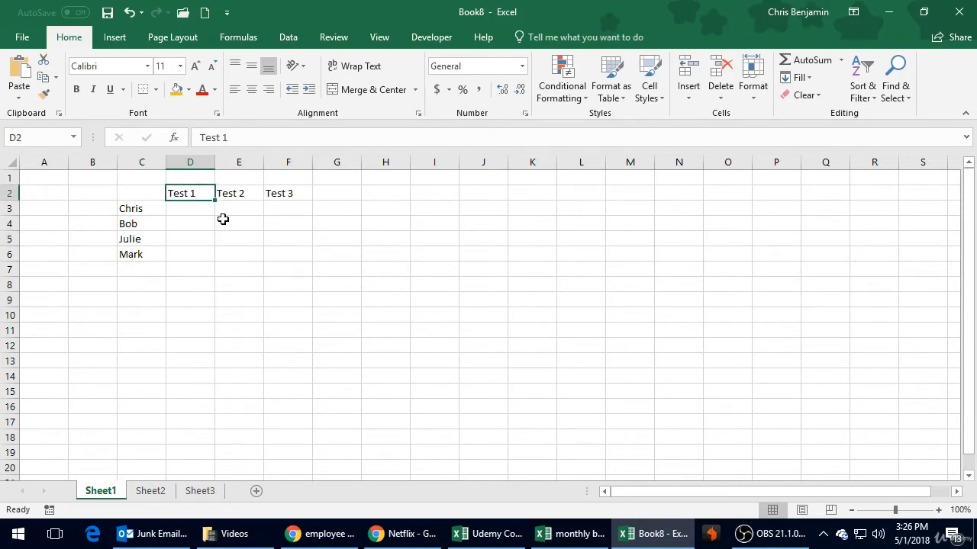
key(Down)
key(Left)
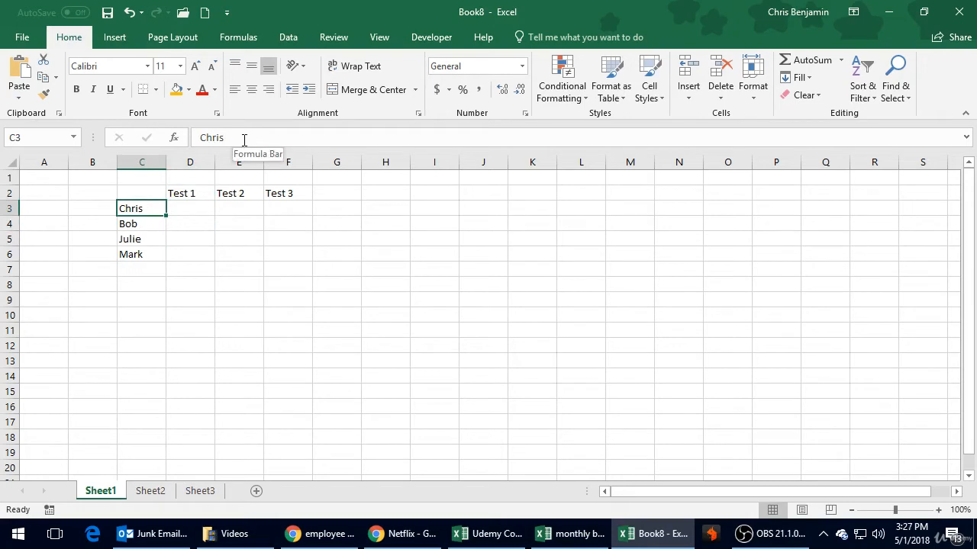
click(178, 268)
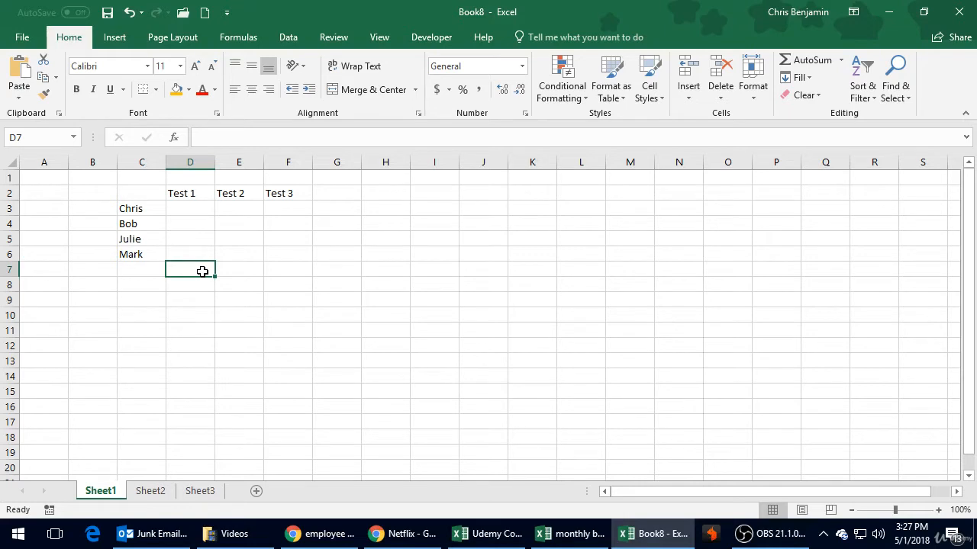
Step: Enter the first person's test scores 79, 85 and 97 in cells D3, E3 and F3
click(262, 132)
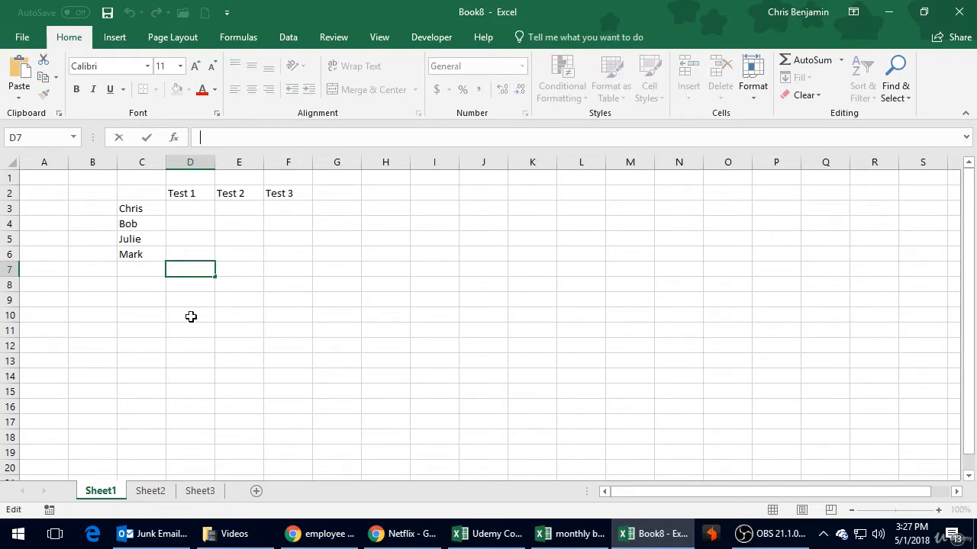
click(190, 220)
click(192, 207)
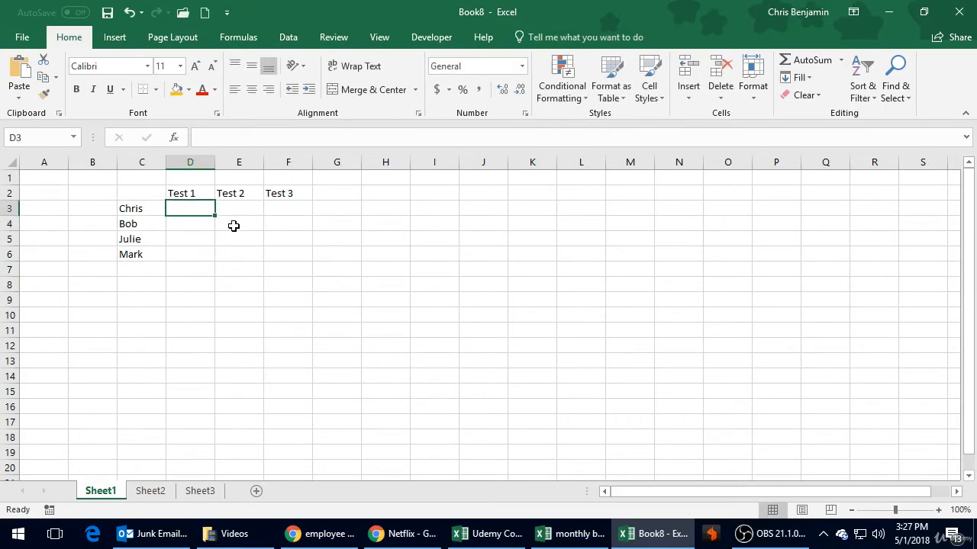
text(79)
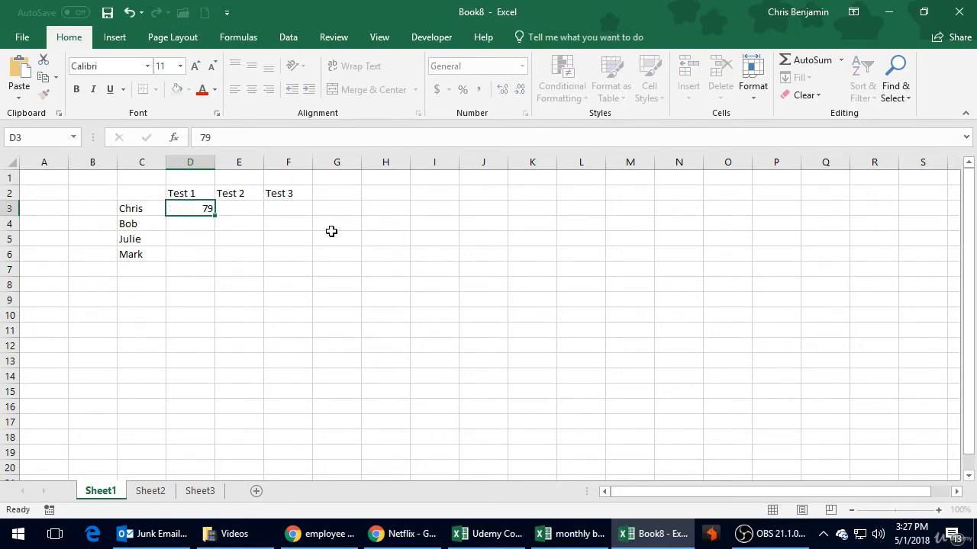
key(Tab)
text(85)
key(Tab)
text(9)
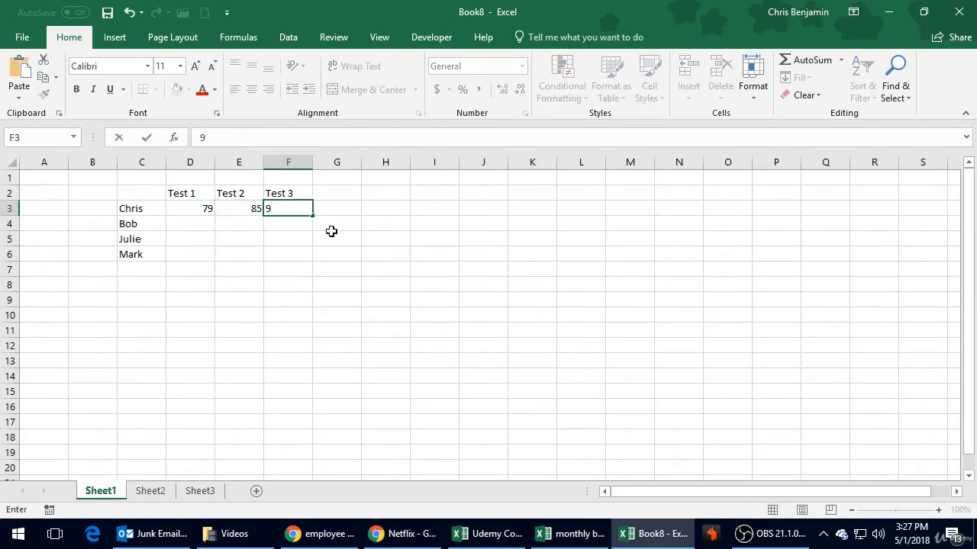
text(7)
key(Return)
Step: Fill in the second person's scores, with 86 in F4, 78 in E4 and 85 in D4
text(86)
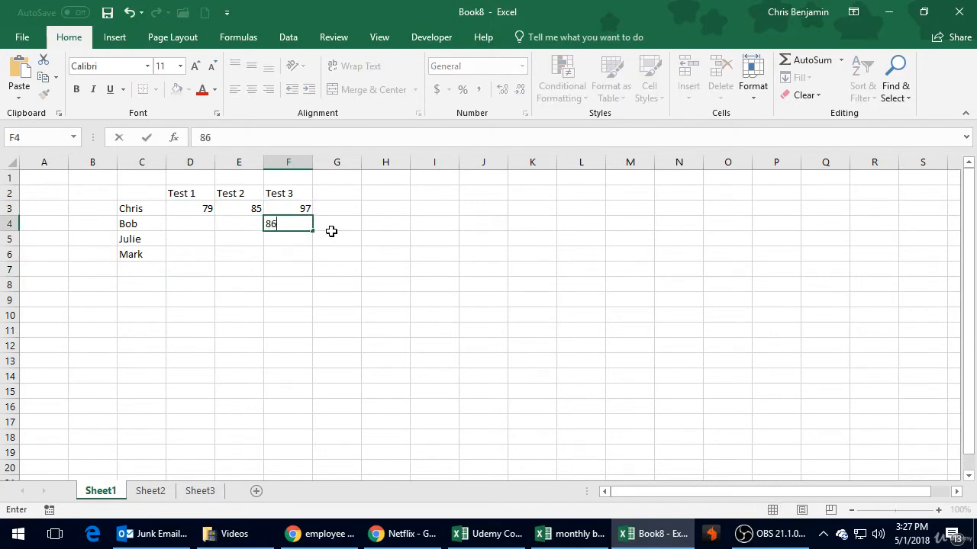
key(Left)
text(78)
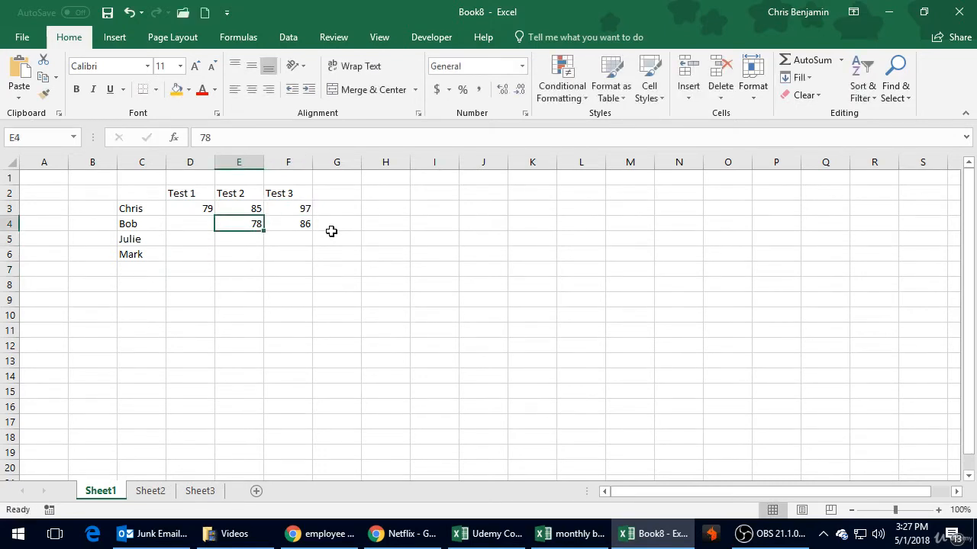
key(Left)
text(15)
key(BackSpace)
key(BackSpace)
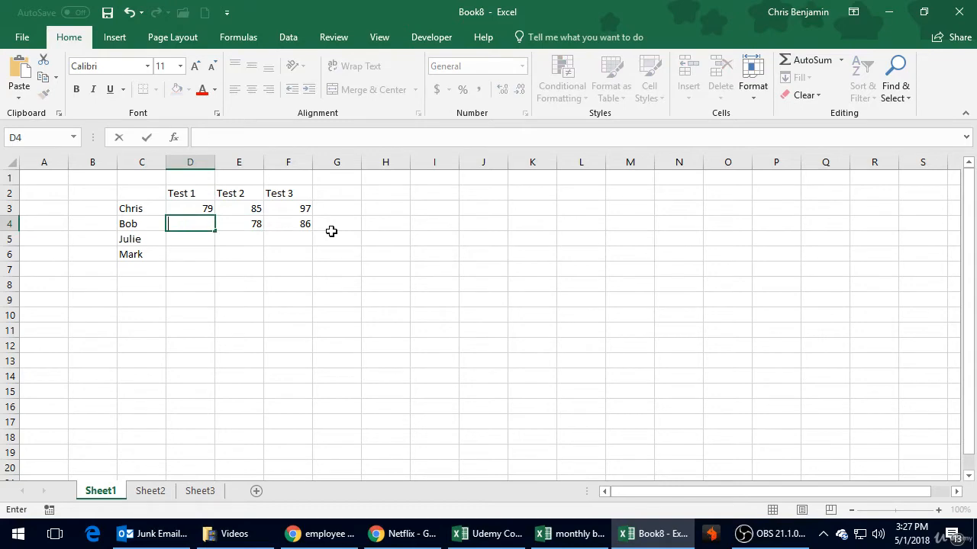
text(85)
key(Return)
Step: Enter the third person's scores 67, 85 and 75 in cells D5, E5 and F5
text(67)
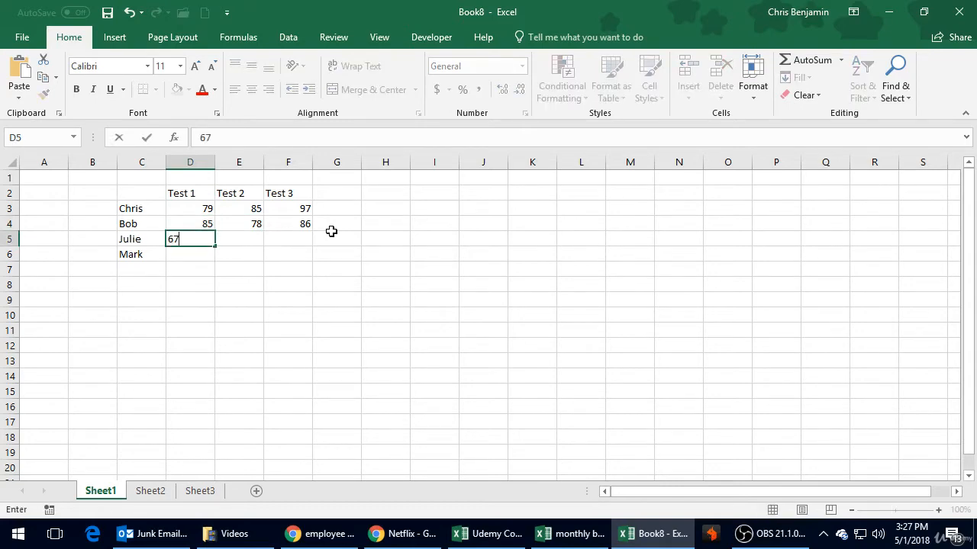
key(Right)
text(85)
key(Right)
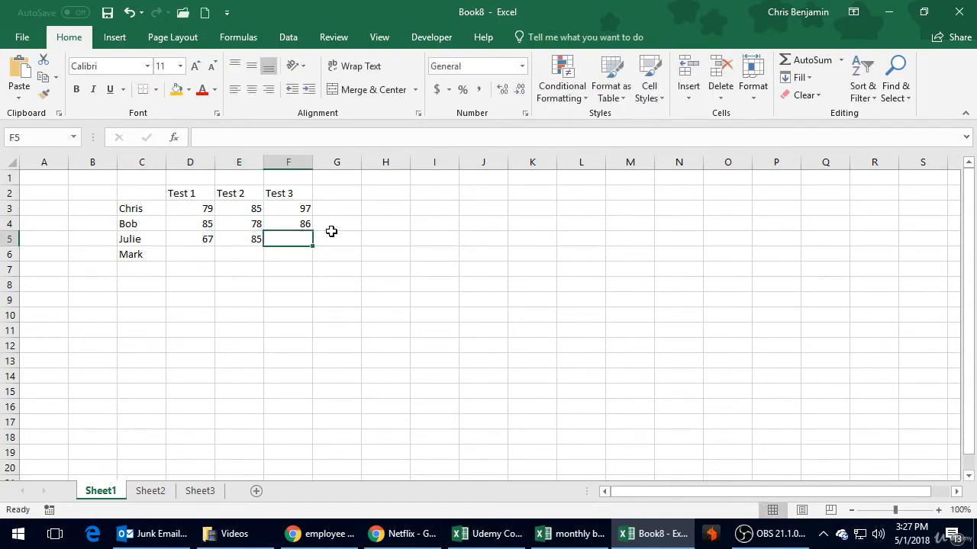
text(75)
key(Return)
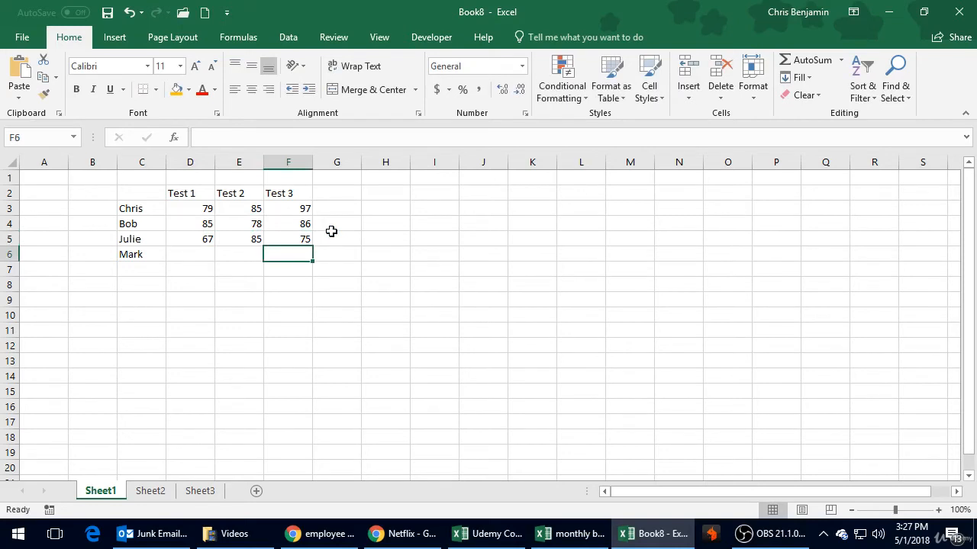
Step: Enter the fourth person's scores, with 100 in F6, 92 in E6 and 91 in D6
text(100)
key(Left)
text(2)
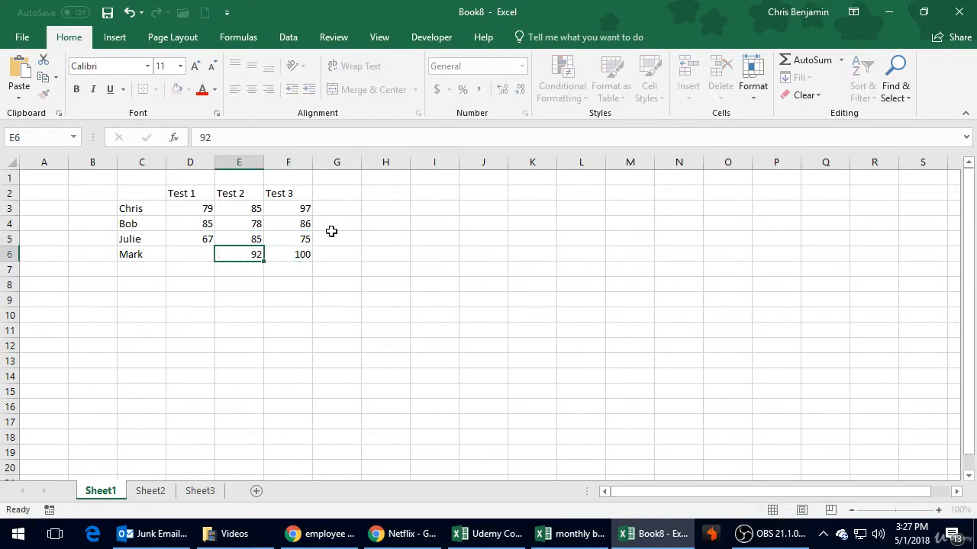
key(Left)
text(91)
key(Return)
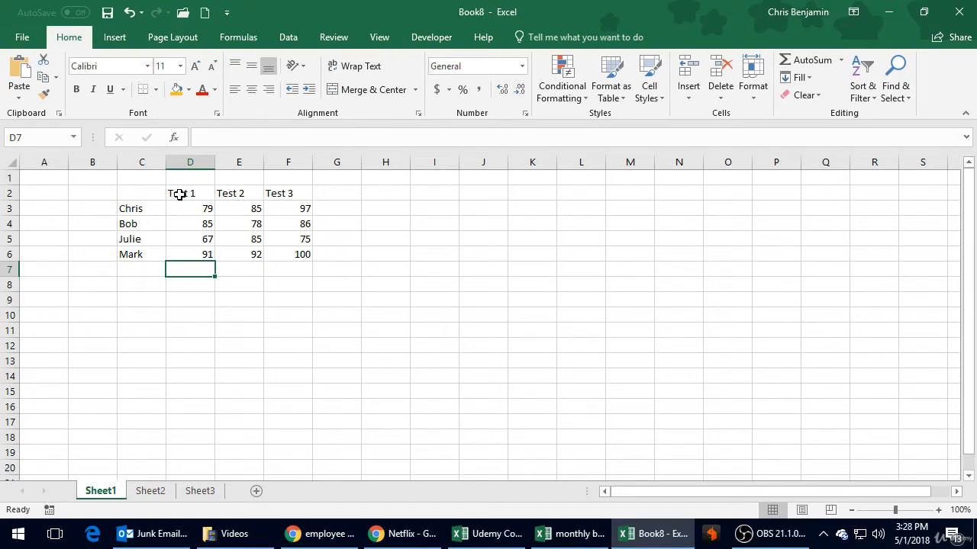
Step: Practise selecting the header range C2:F2 as a block and releasing it by choosing single cells
drag(142, 195, 288, 195)
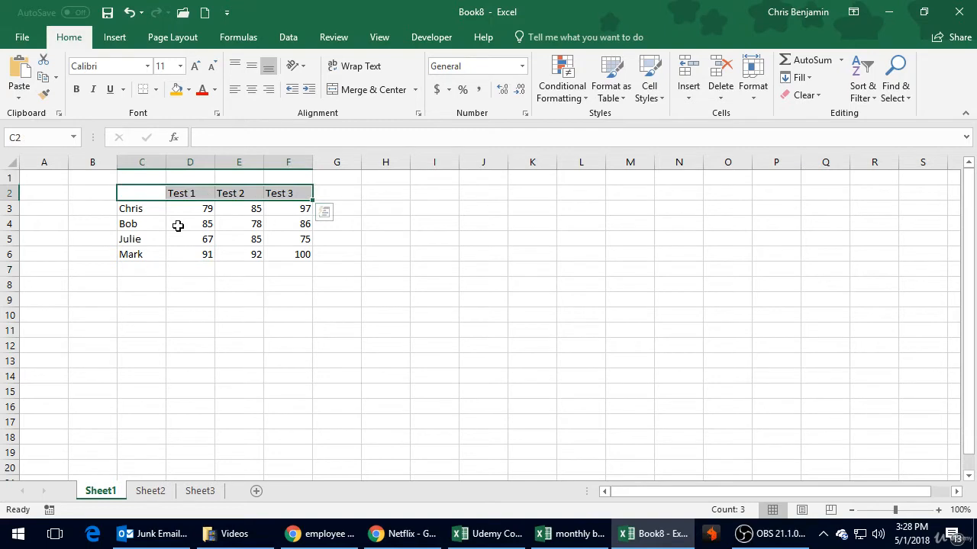
click(181, 269)
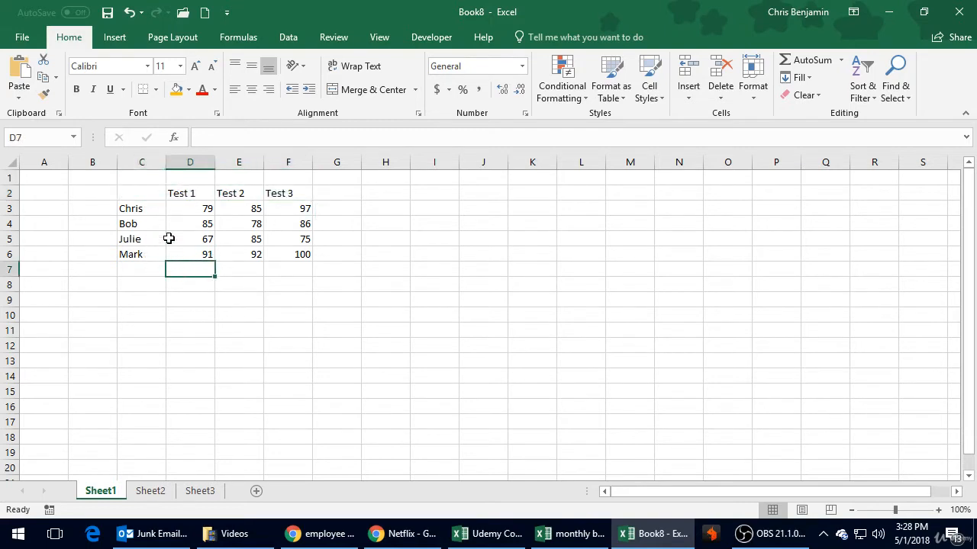
click(153, 193)
click(174, 269)
click(191, 296)
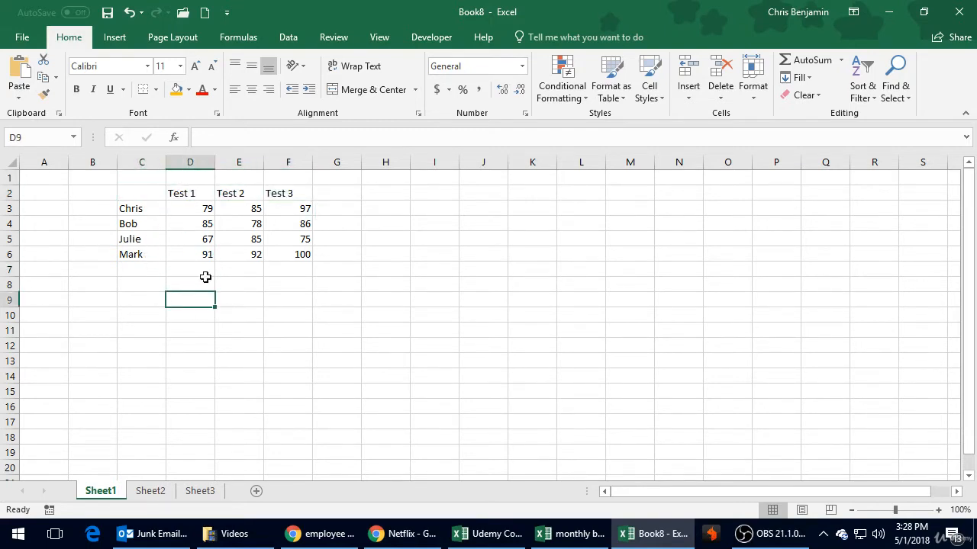
click(206, 256)
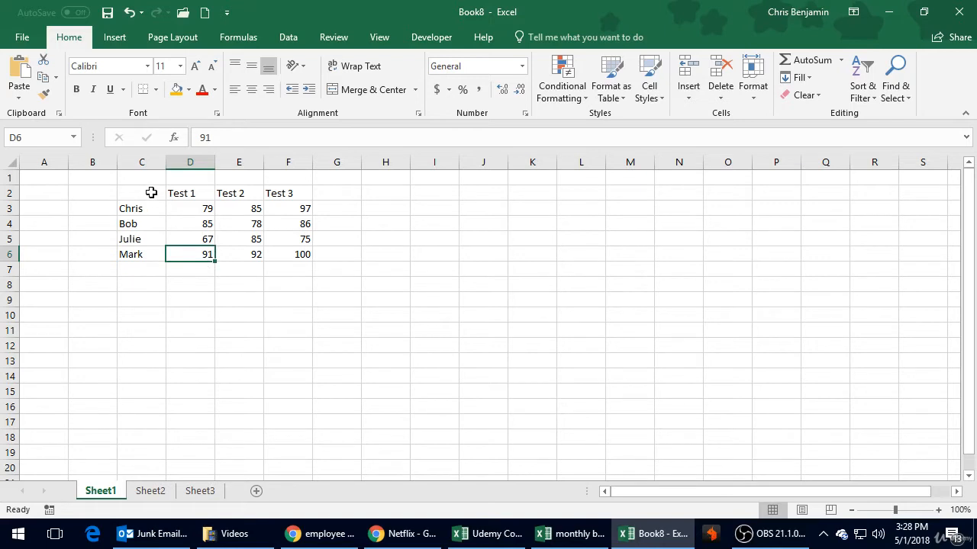
click(151, 192)
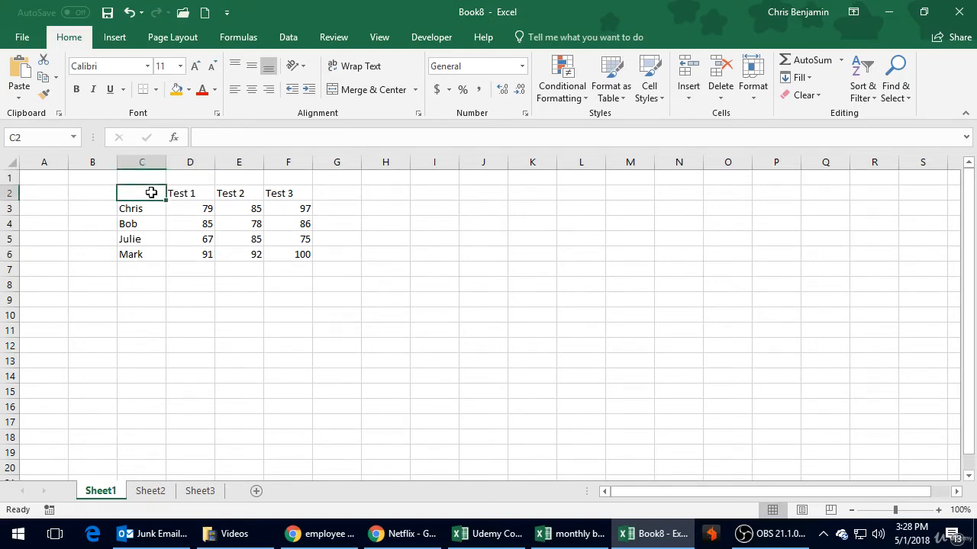
drag(151, 193, 281, 203)
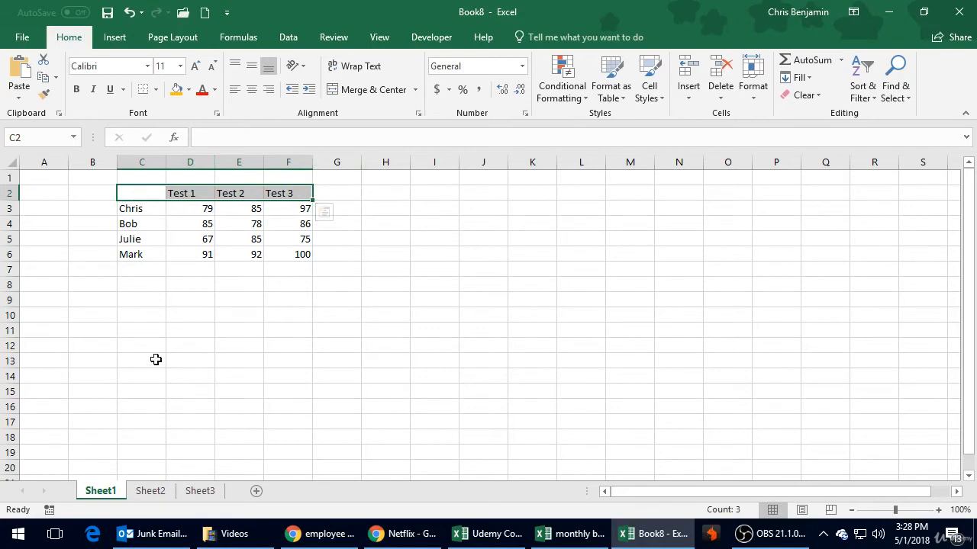
click(269, 282)
Step: Extend a selection from blank cell C8 across to column F and down several rows, and shrink it back to row 8
click(151, 285)
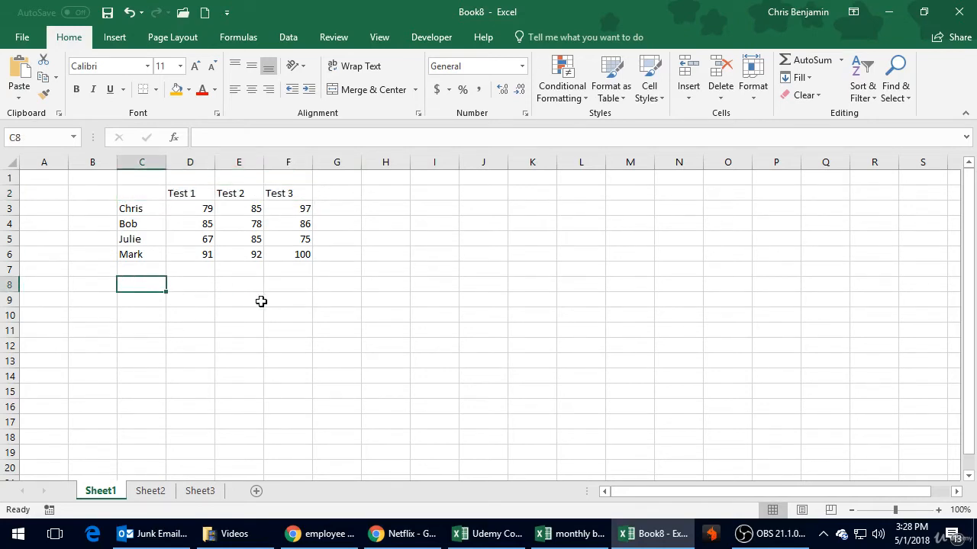
key(shift+Right)
key(shift+Right)
key(shift+Right)
key(shift+Down)
key(shift+Down)
key(shift+Down)
key(shift+Down)
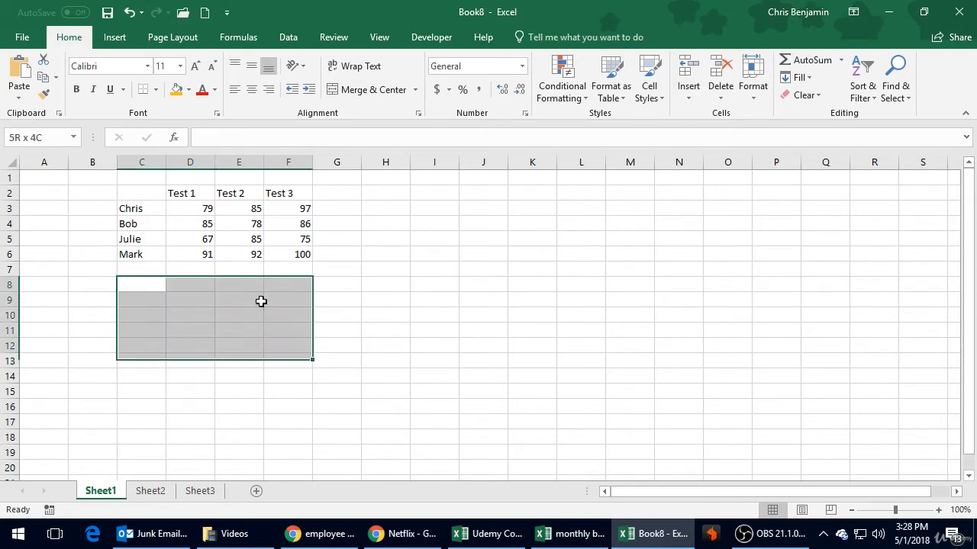
key(shift+Up)
key(shift+Up)
key(shift+Up)
key(shift+Up)
key(shift+Left)
key(shift+Left)
key(shift+Left)
key(shift+Left)
key(shift+Right)
key(shift+Right)
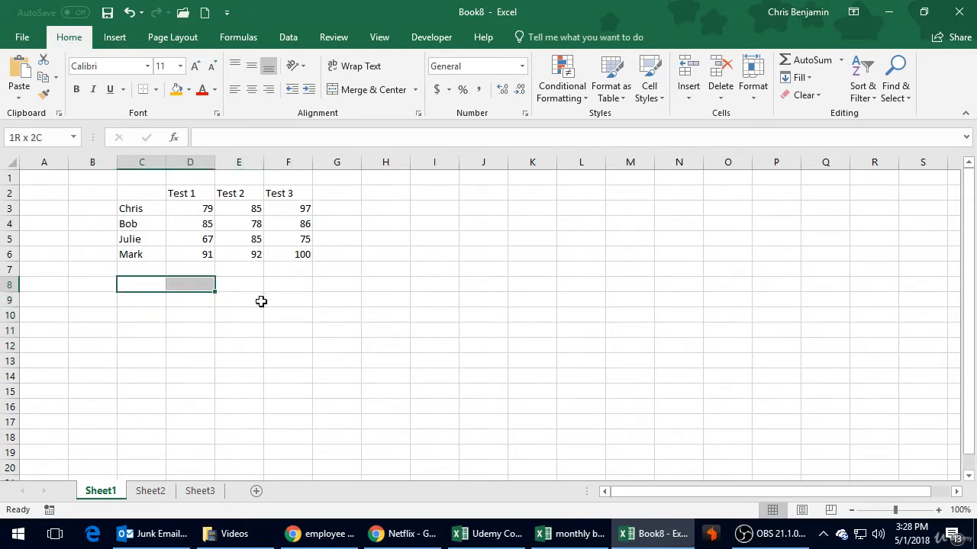
key(shift+Right)
key(shift+Right)
Step: Select the header range C2:F2, look through the available fonts and set the font size to 12
key(Up)
key(Up)
key(Up)
key(Up)
key(Up)
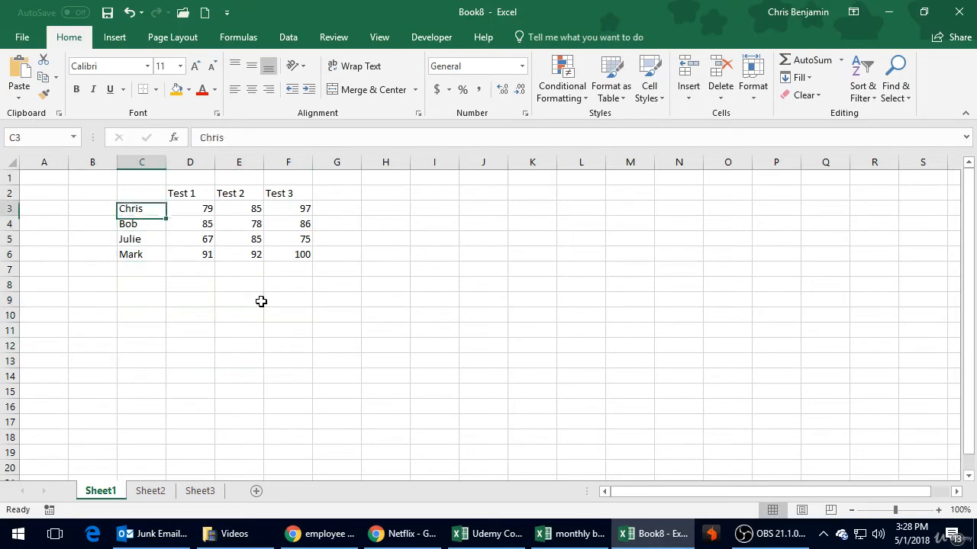
key(Up)
key(shift+Right)
key(shift+Right)
key(shift+Right)
key(shift+Right)
key(shift+Left)
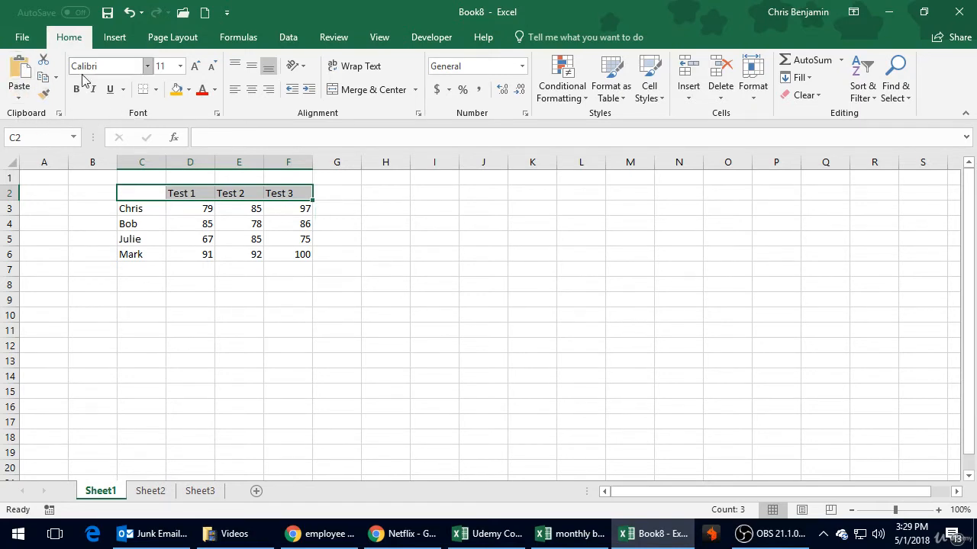
click(148, 66)
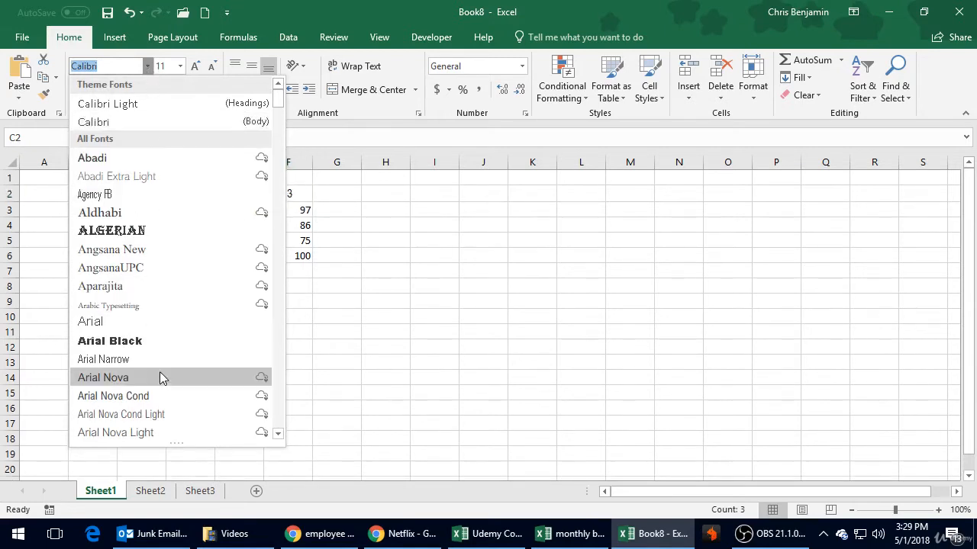
click(148, 69)
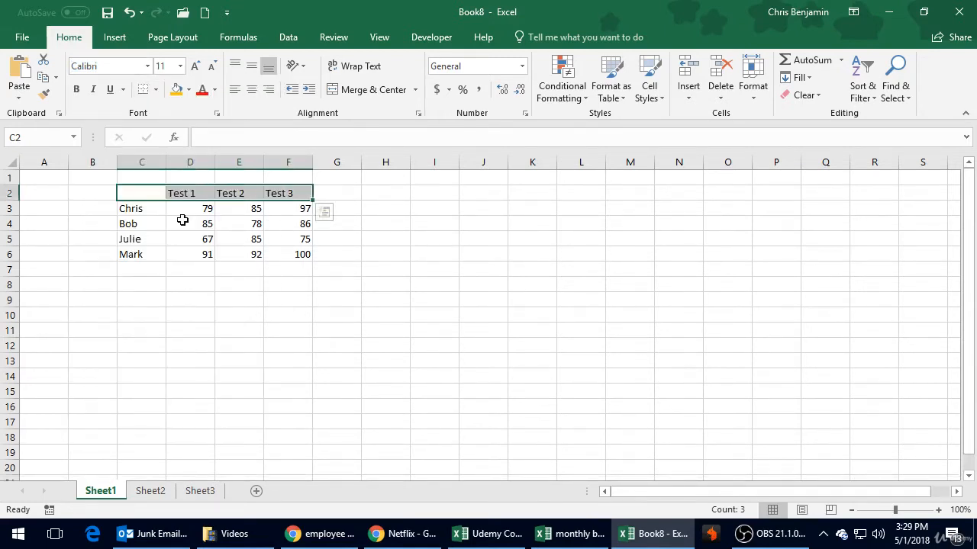
click(181, 69)
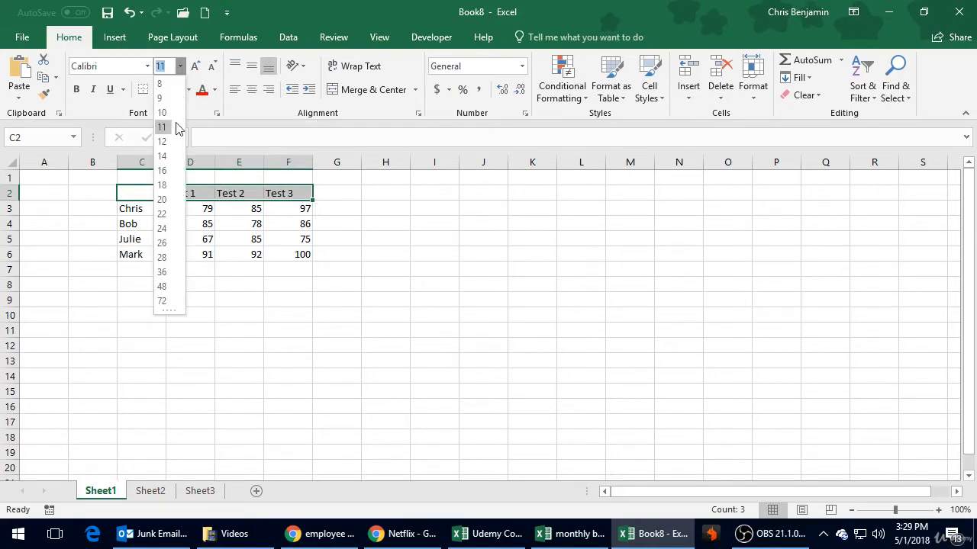
click(166, 144)
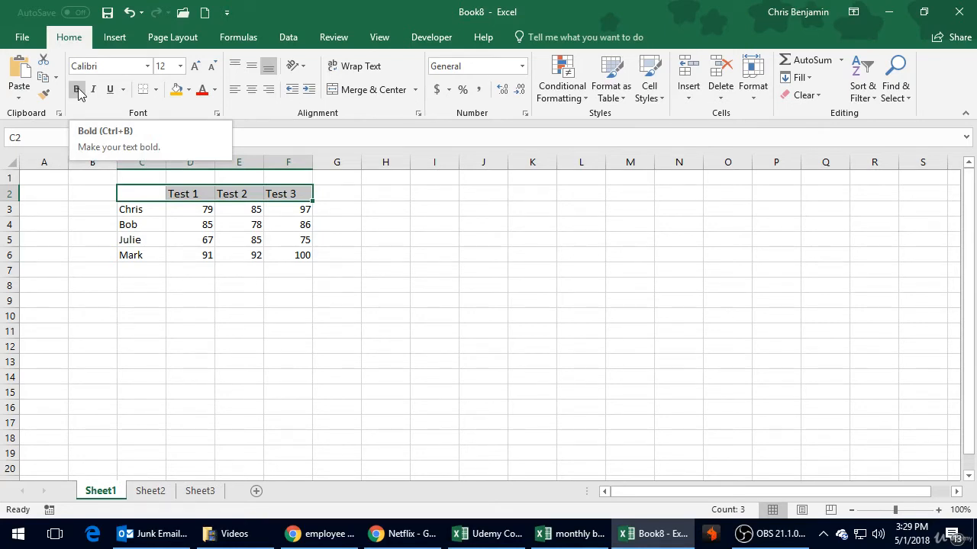
Step: Try bold formatting on the header range C2:F2 and remove it again
click(77, 90)
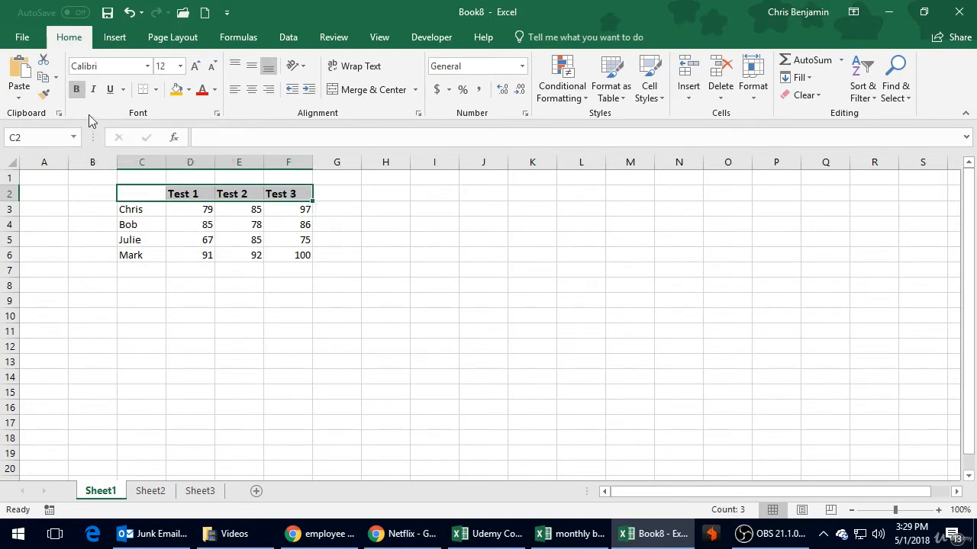
click(77, 90)
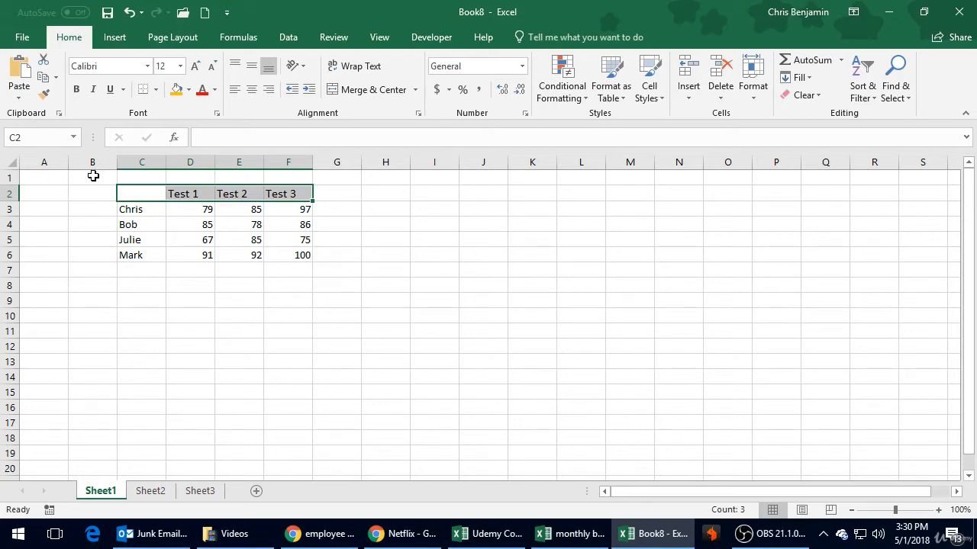
key(ctrl+q)
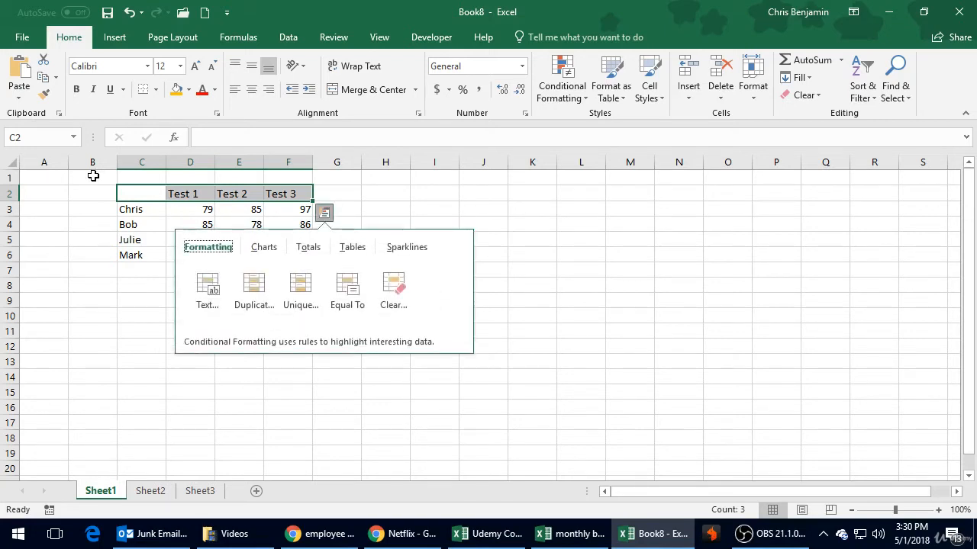
key(Escape)
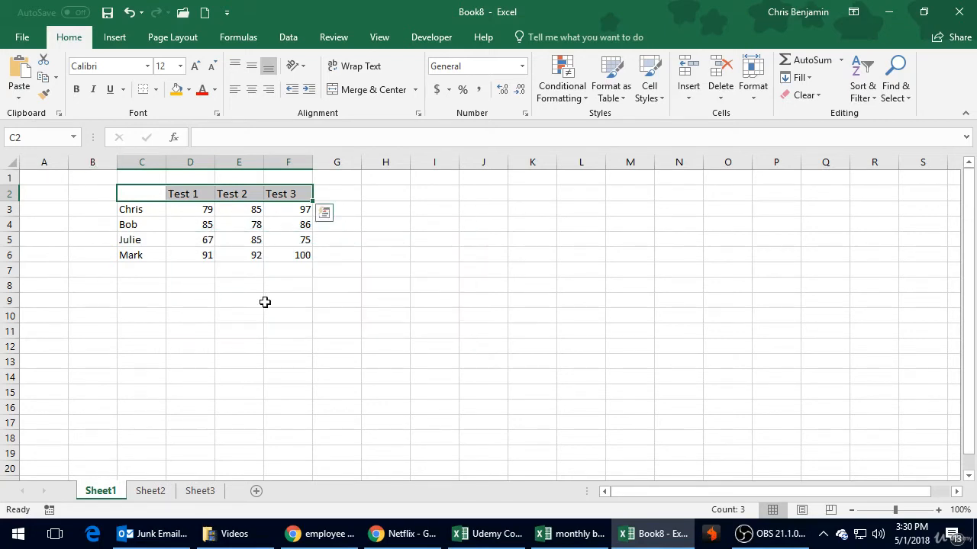
Step: Make the header range C2:F2 bold and center its text horizontally
key(ctrl+b)
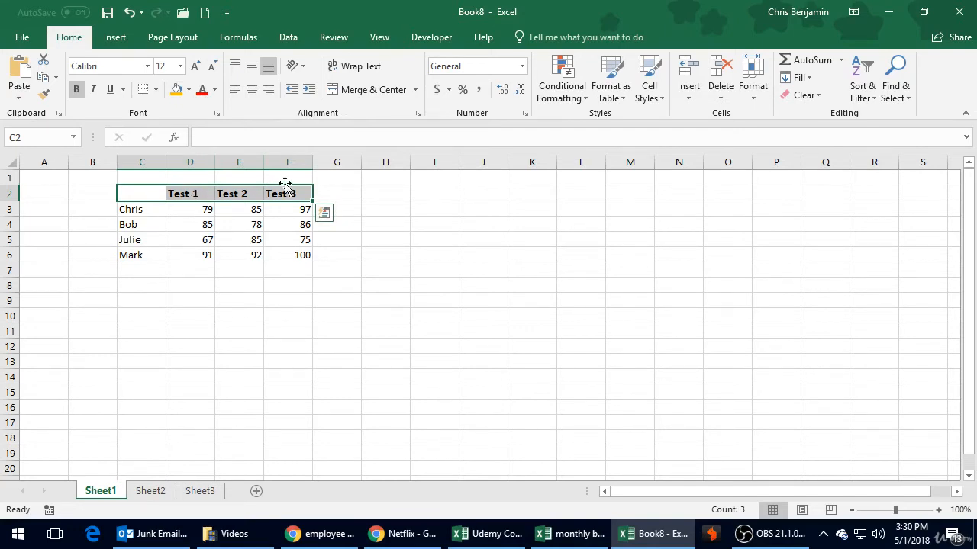
click(252, 90)
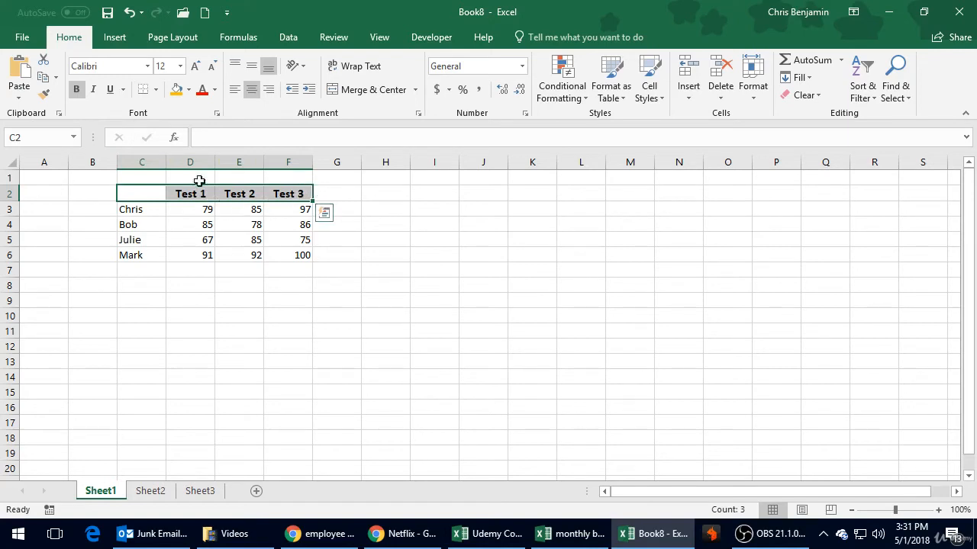
Step: Add a bottom border beneath the header range C2:F2 and, with cell C5 selected, show the available border styles
click(145, 93)
click(148, 244)
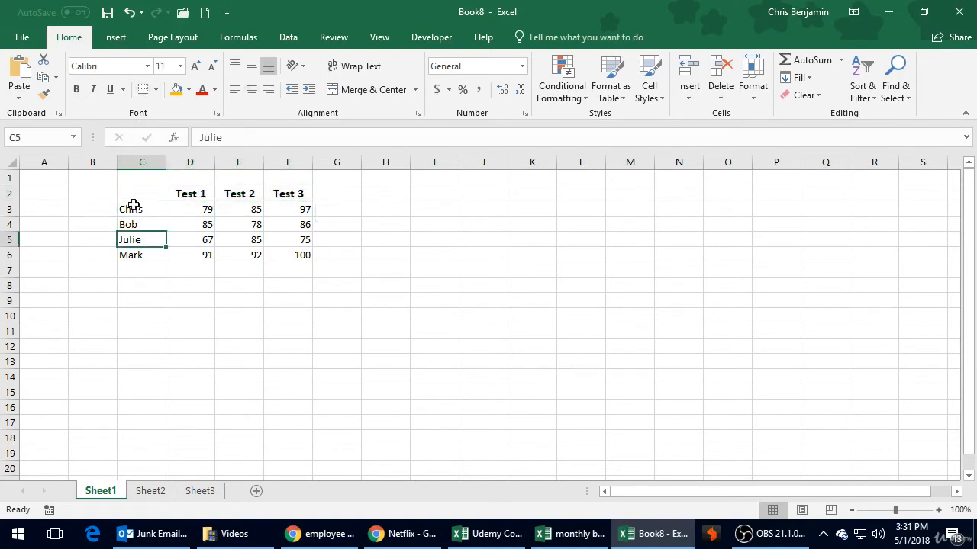
click(155, 90)
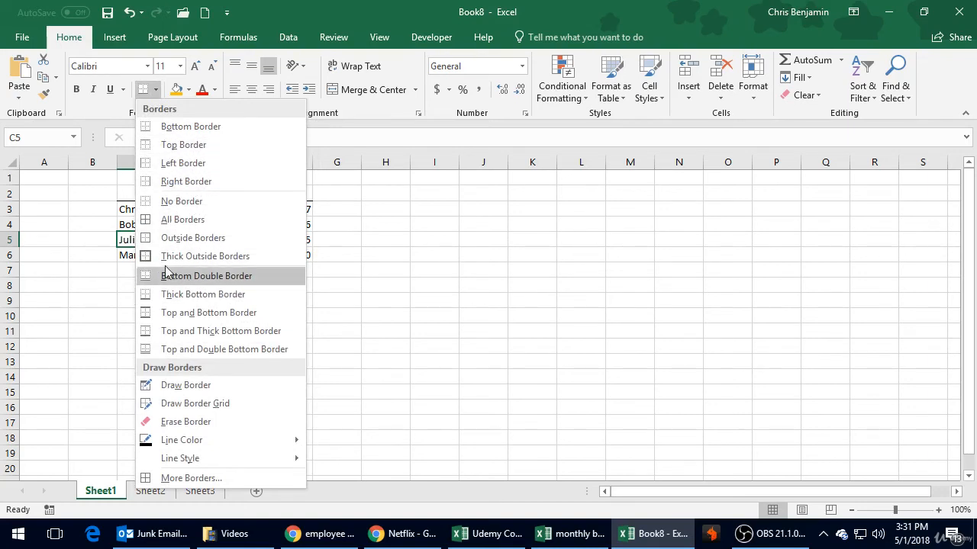
Step: Fill the header range C2:F2 with a light green theme color
click(330, 284)
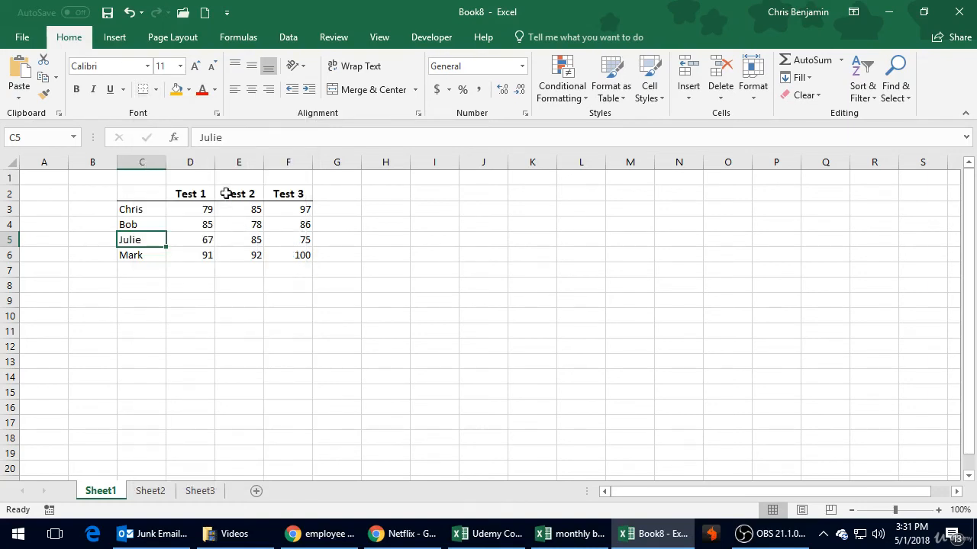
drag(157, 194, 305, 192)
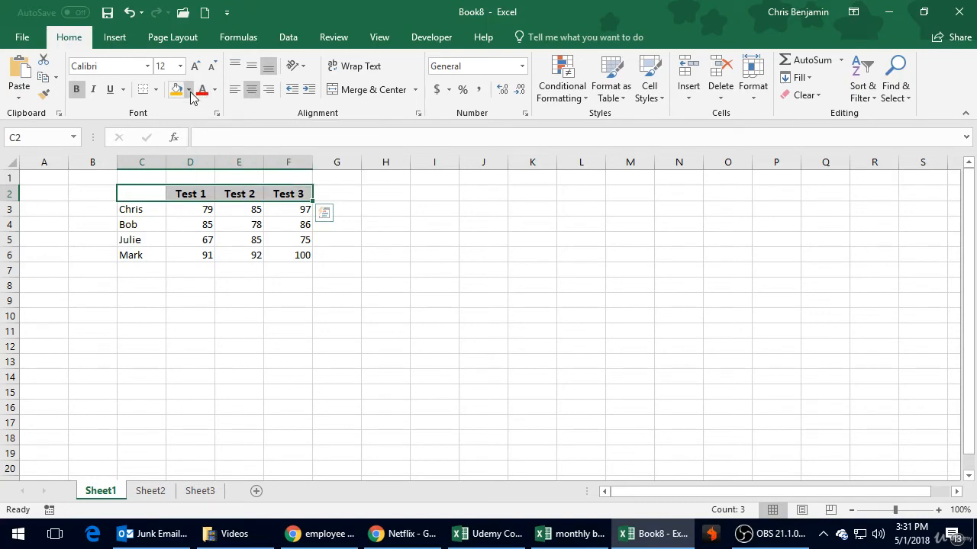
click(189, 90)
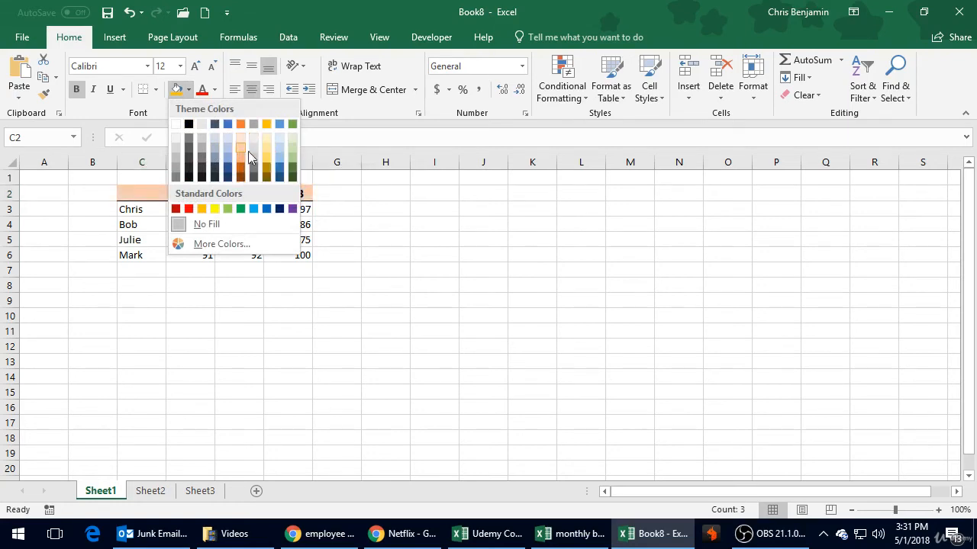
click(291, 148)
click(219, 301)
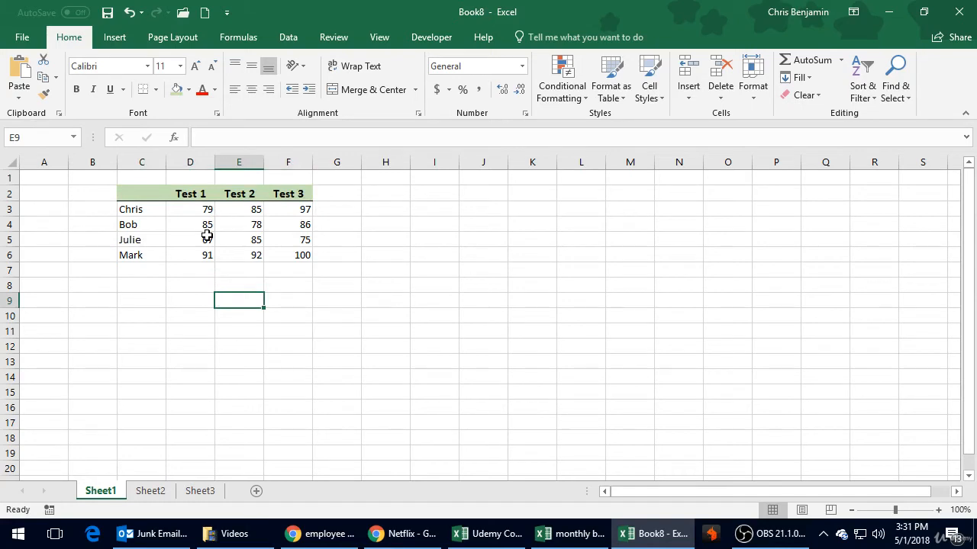
Step: Copy the whole score table C2:F6 and paste the copy starting at cell H2, clearing the copy marquee
drag(203, 213, 288, 246)
click(304, 314)
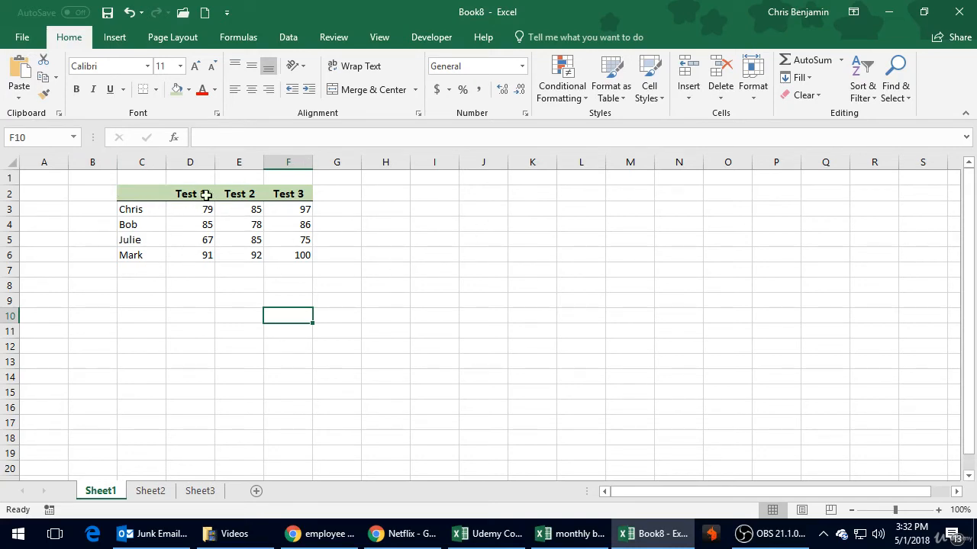
drag(147, 191, 302, 253)
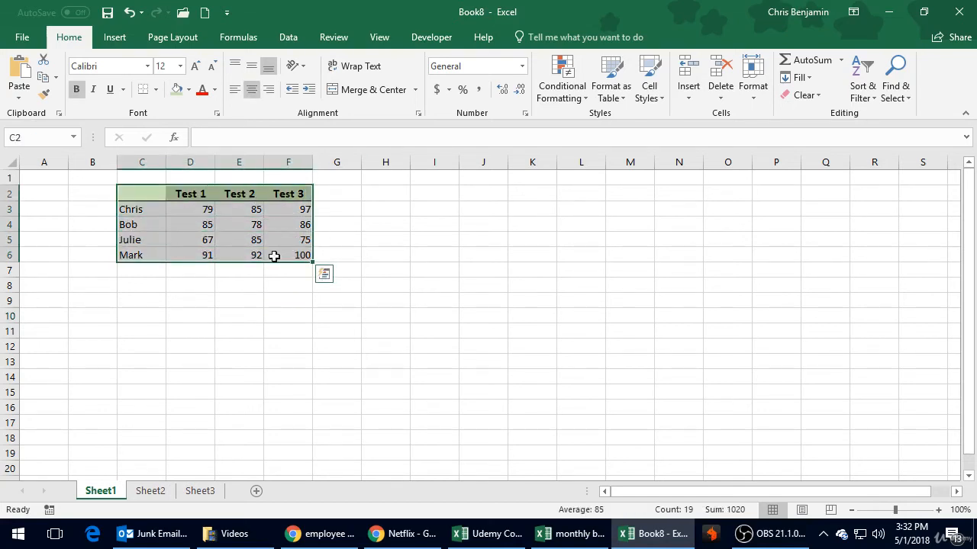
click(44, 83)
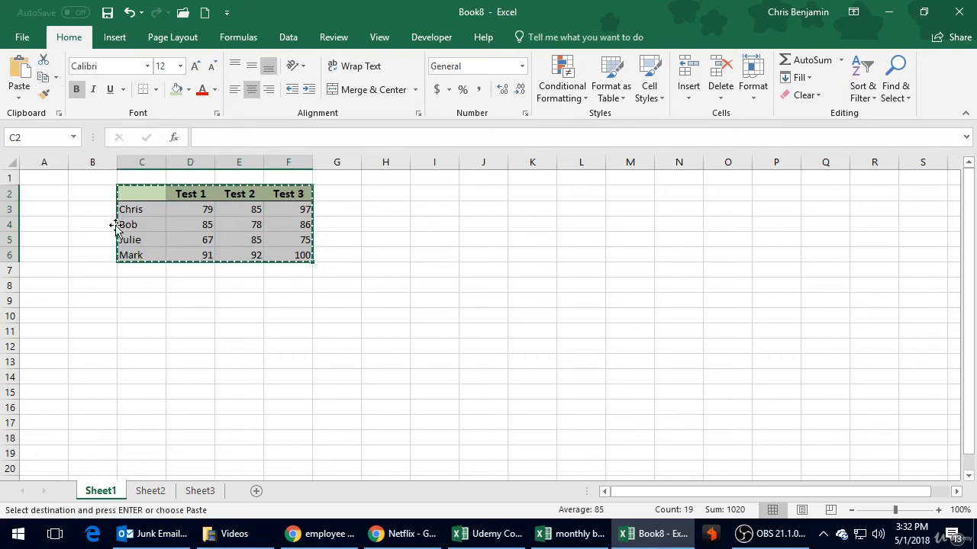
click(380, 192)
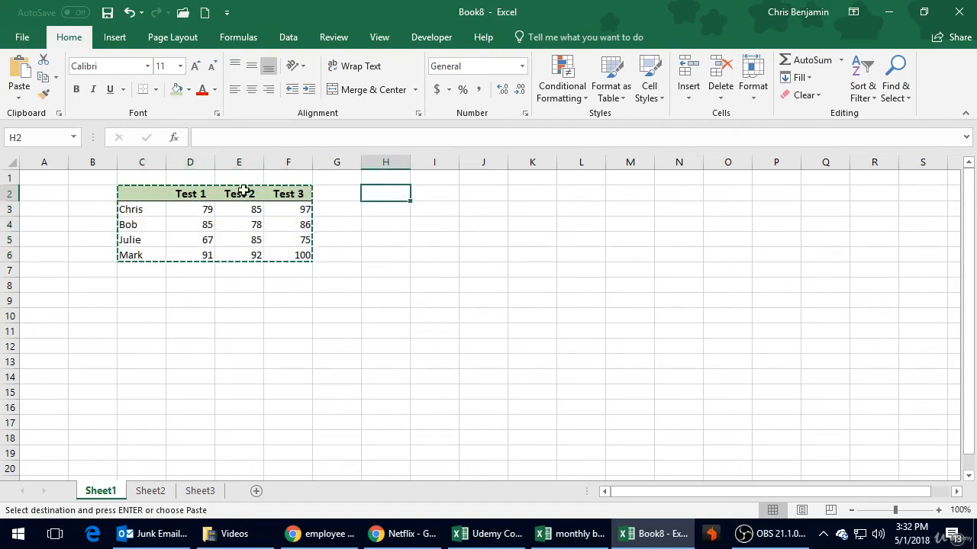
click(19, 76)
click(480, 346)
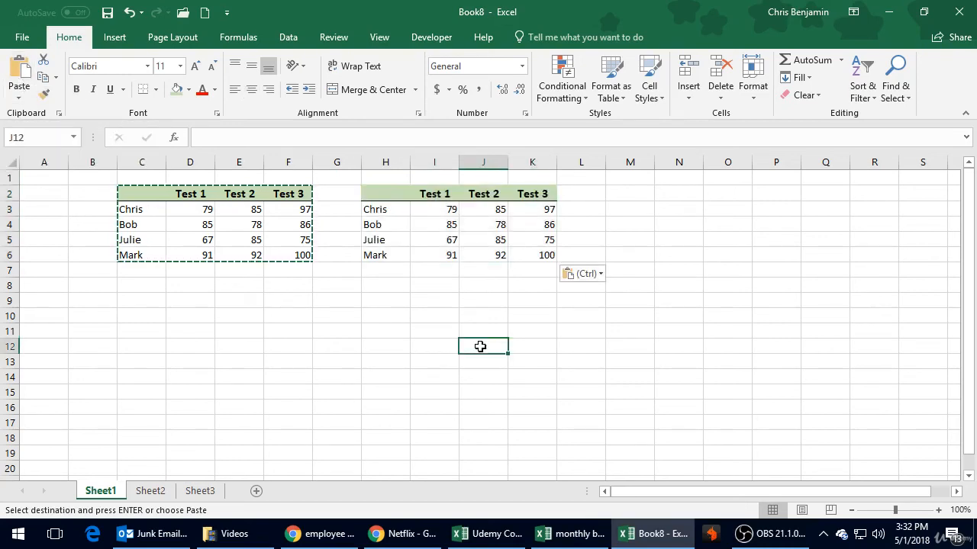
key(Escape)
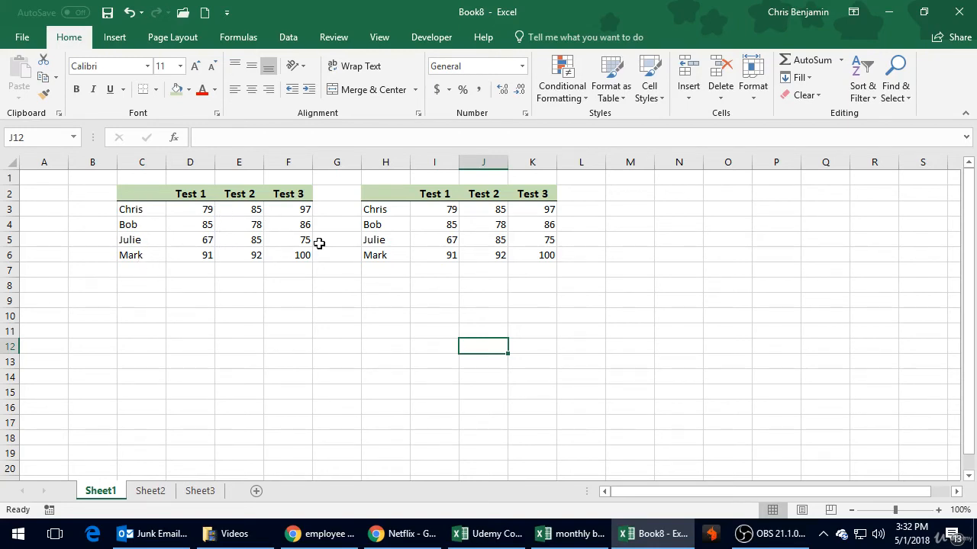
click(197, 199)
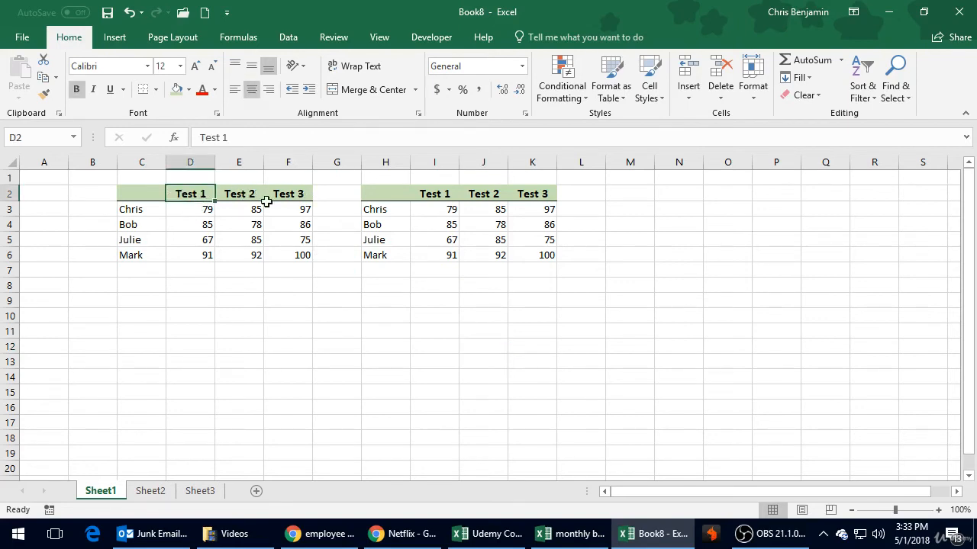
drag(142, 195, 262, 217)
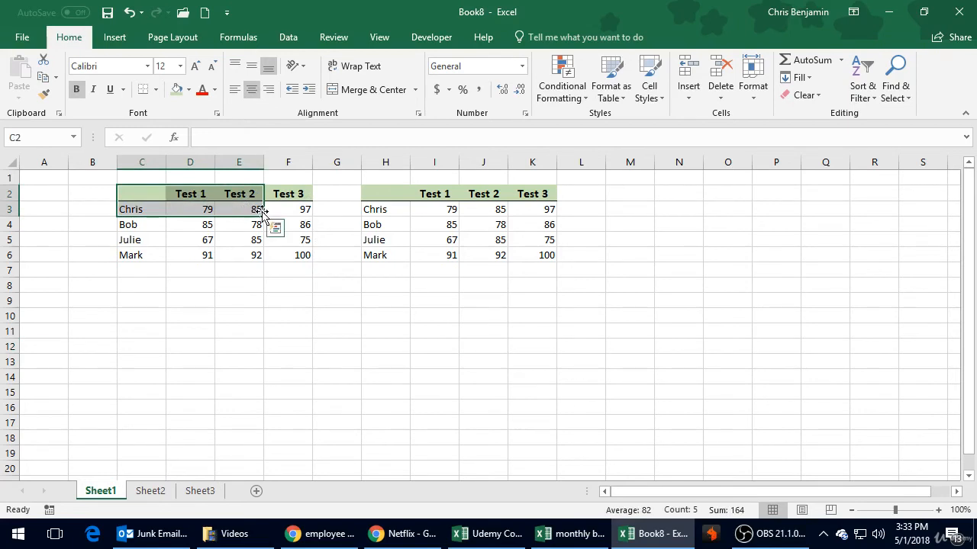
click(191, 193)
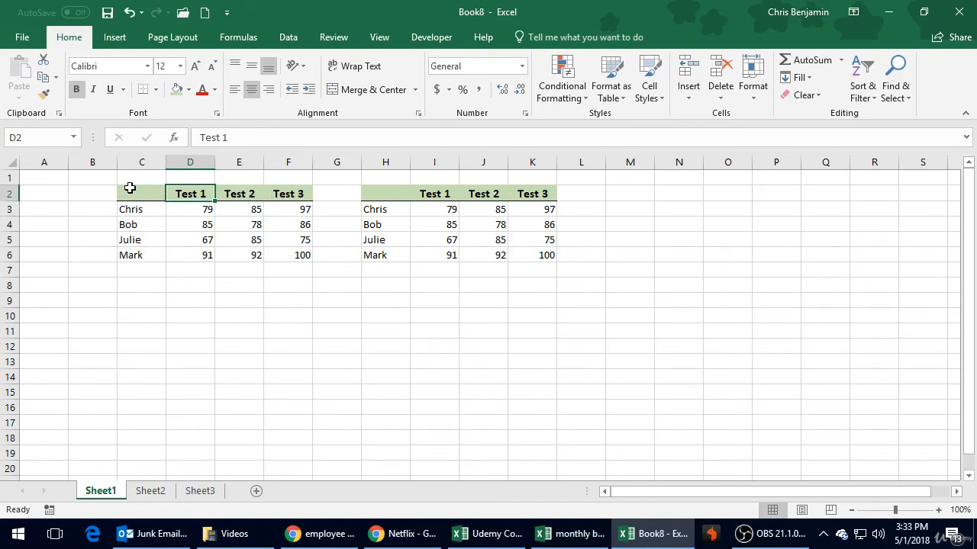
drag(138, 193, 298, 264)
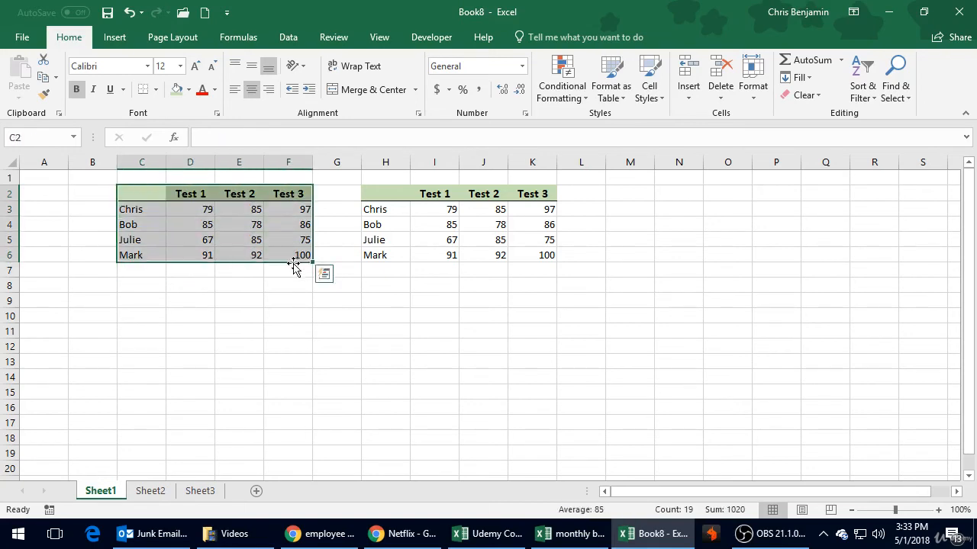
Step: Copy the formatting of the header range C2:F2 onto C9:F9 with Format Painter
drag(145, 192, 291, 195)
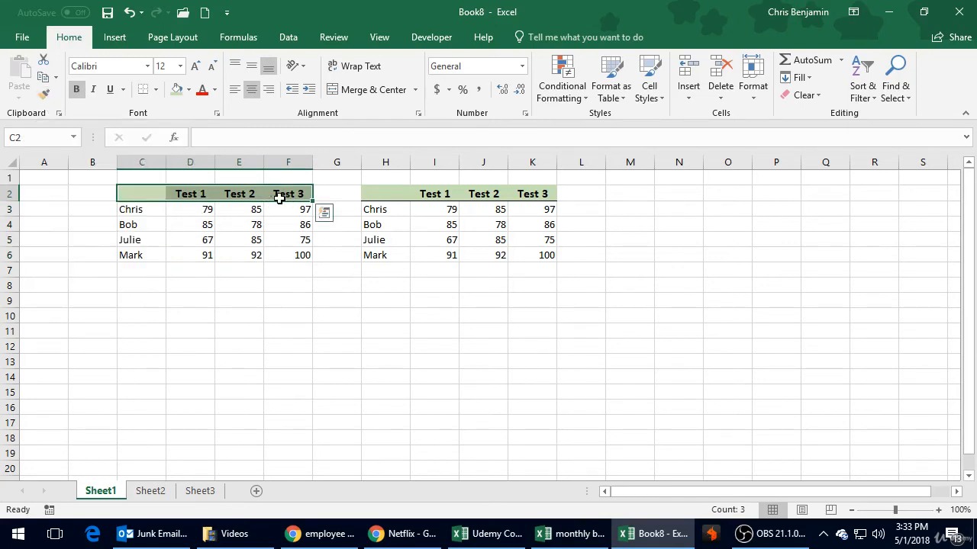
click(43, 94)
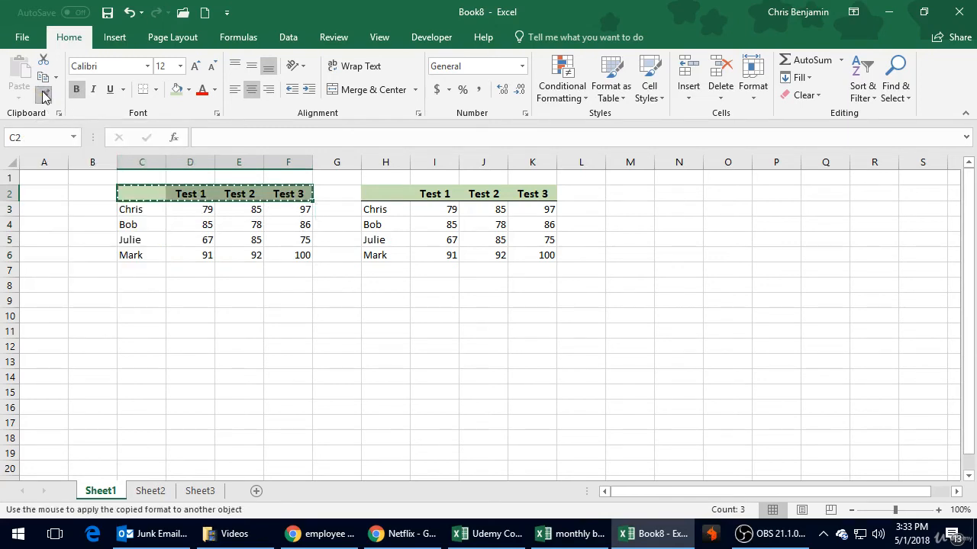
click(135, 303)
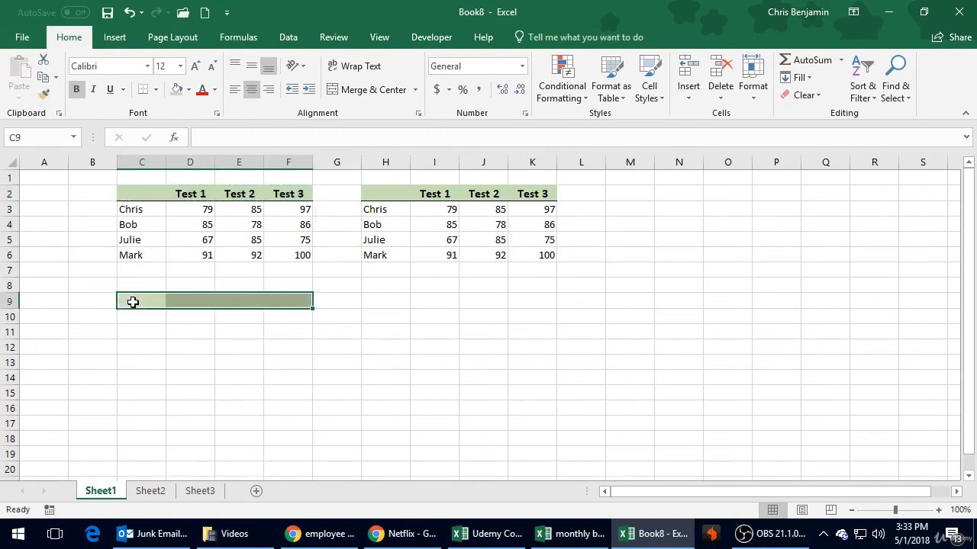
click(177, 357)
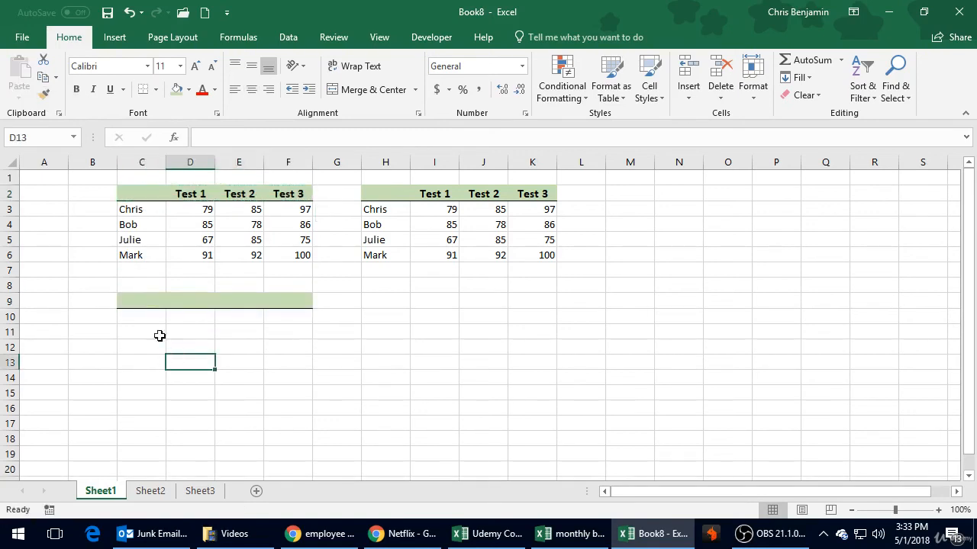
Step: Enter the heading "Test 6" in cell D9 of the newly formatted row
click(195, 299)
text(Test)
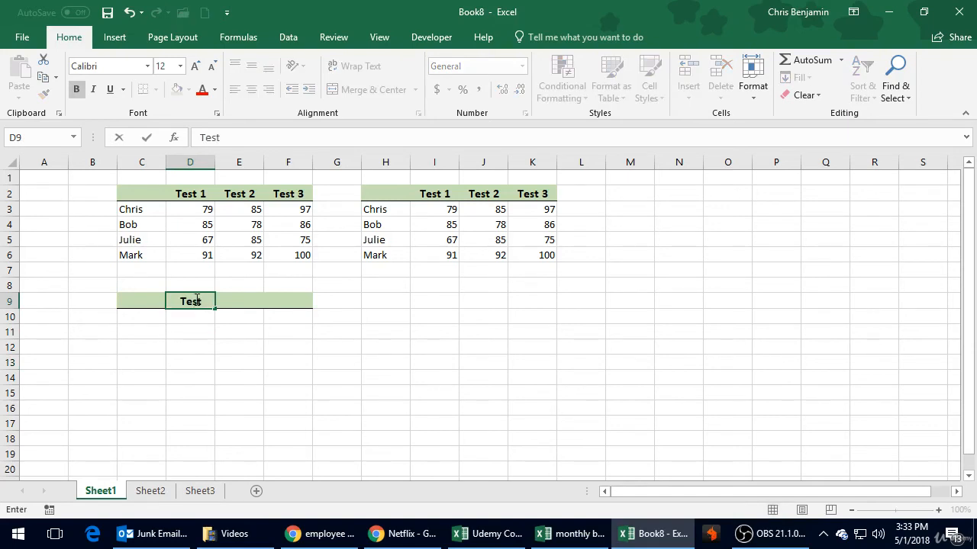
text( 6)
key(Return)
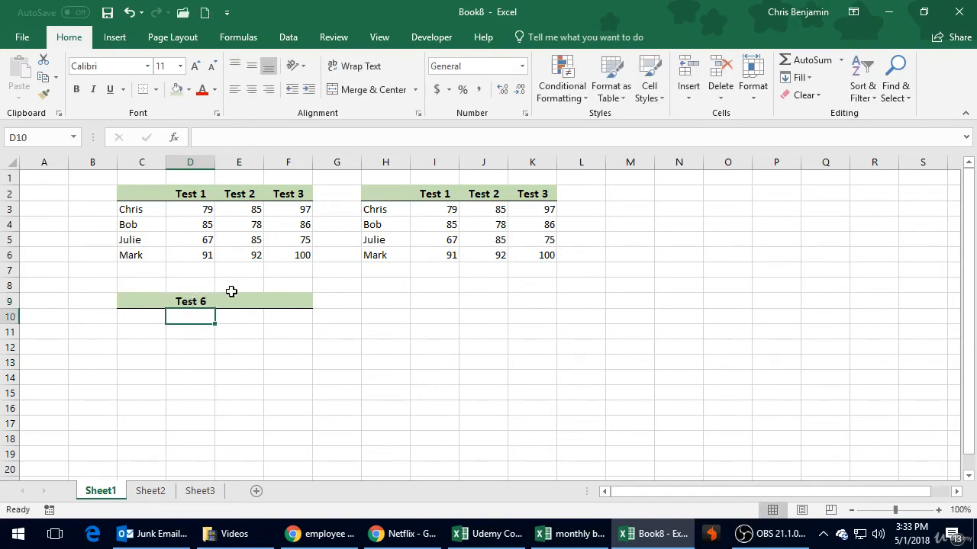
click(197, 300)
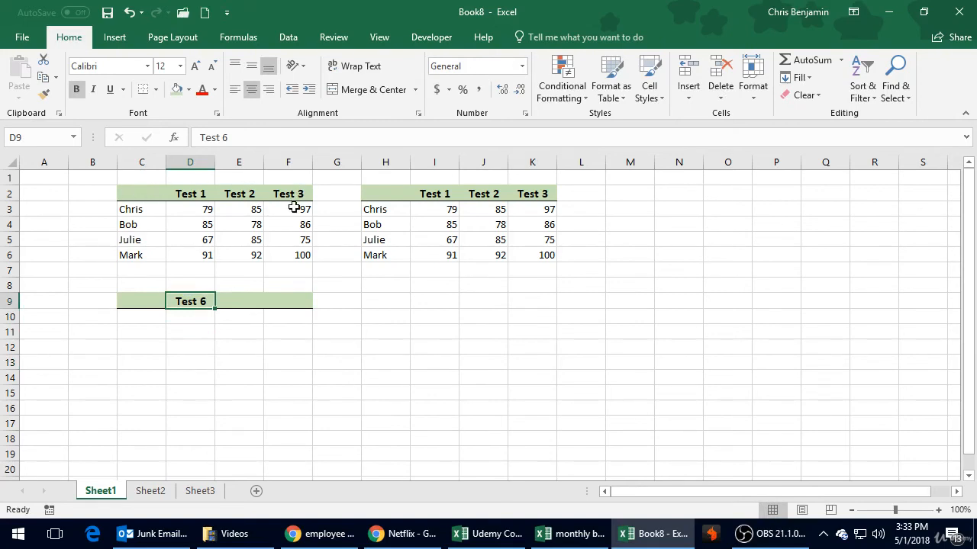
click(281, 344)
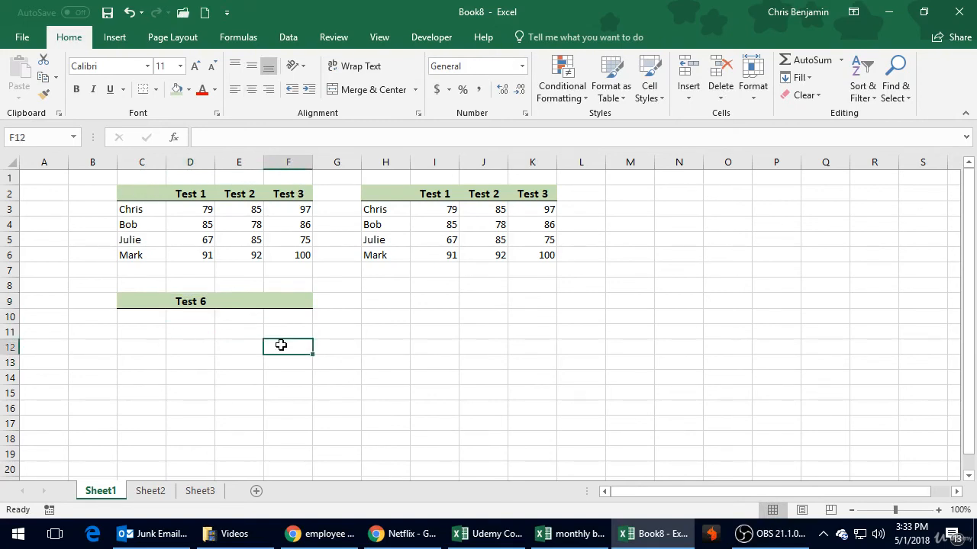
Step: Move the copied table from H2:K6 down to start at cell H9 by cutting and pasting it
drag(374, 191, 532, 253)
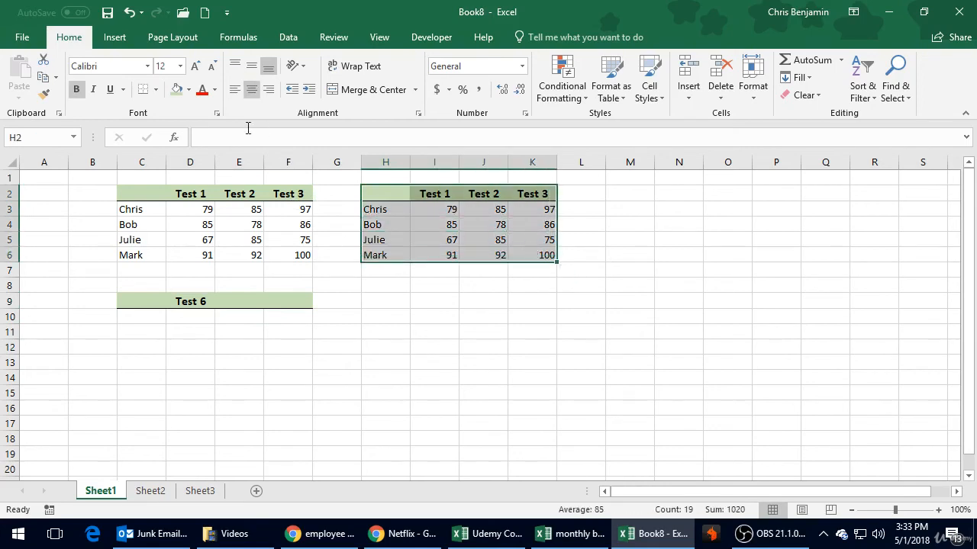
click(42, 64)
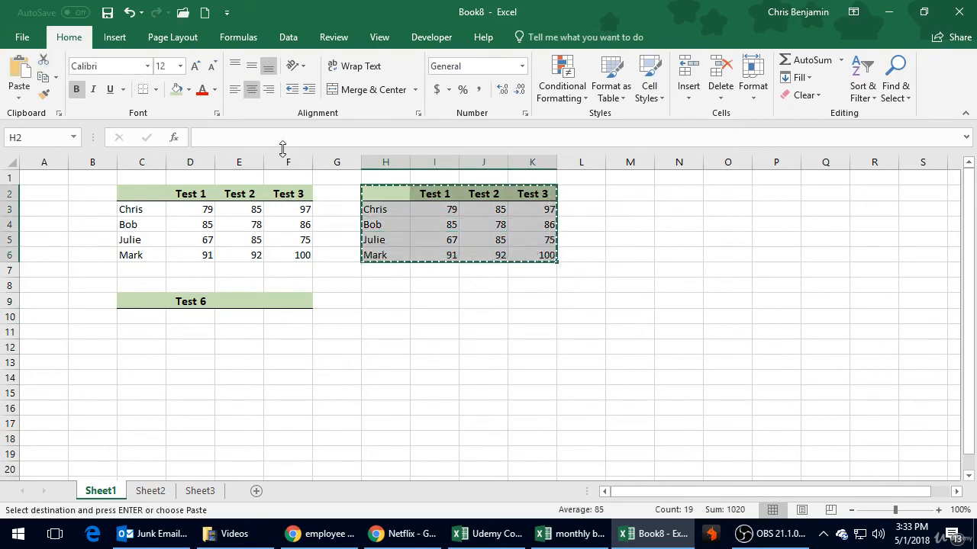
click(387, 306)
click(22, 77)
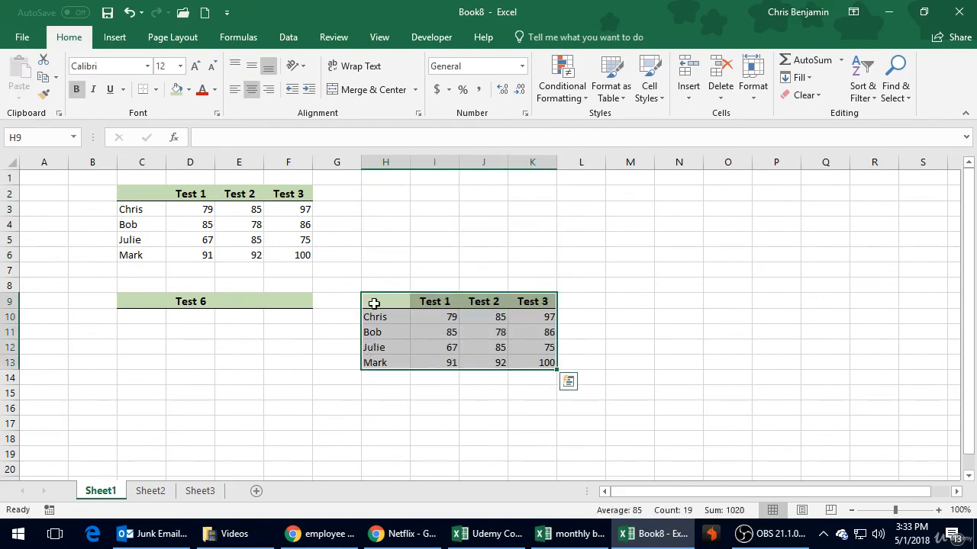
click(387, 208)
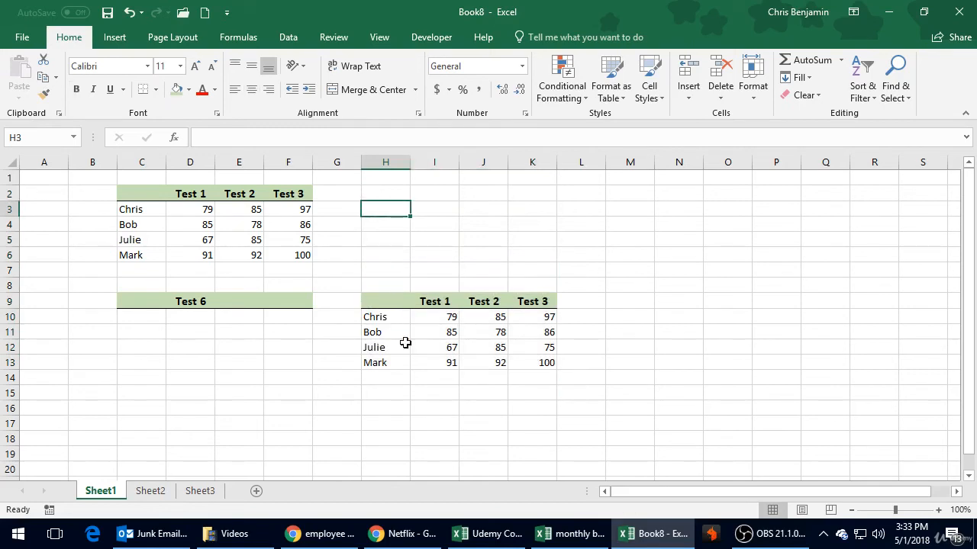
click(434, 299)
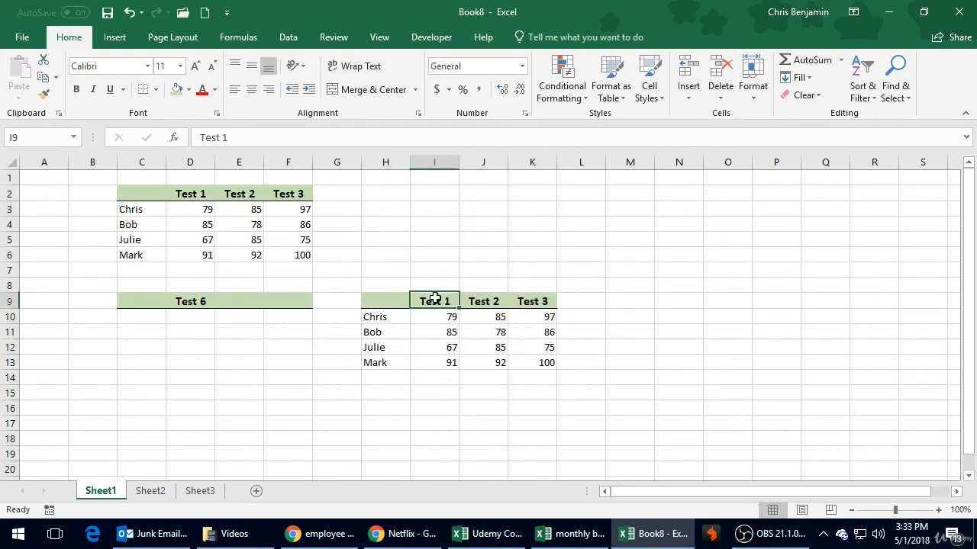
drag(435, 298, 532, 301)
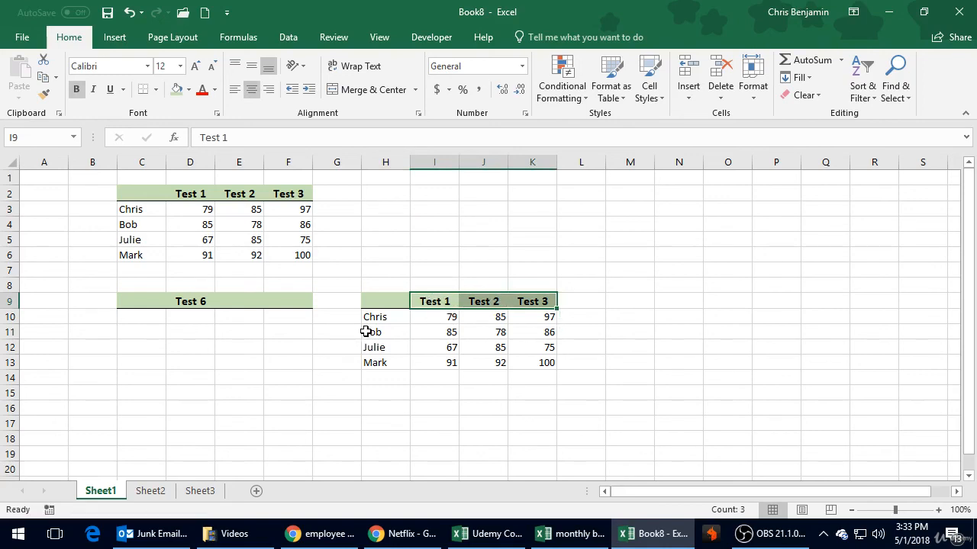
drag(375, 318, 381, 363)
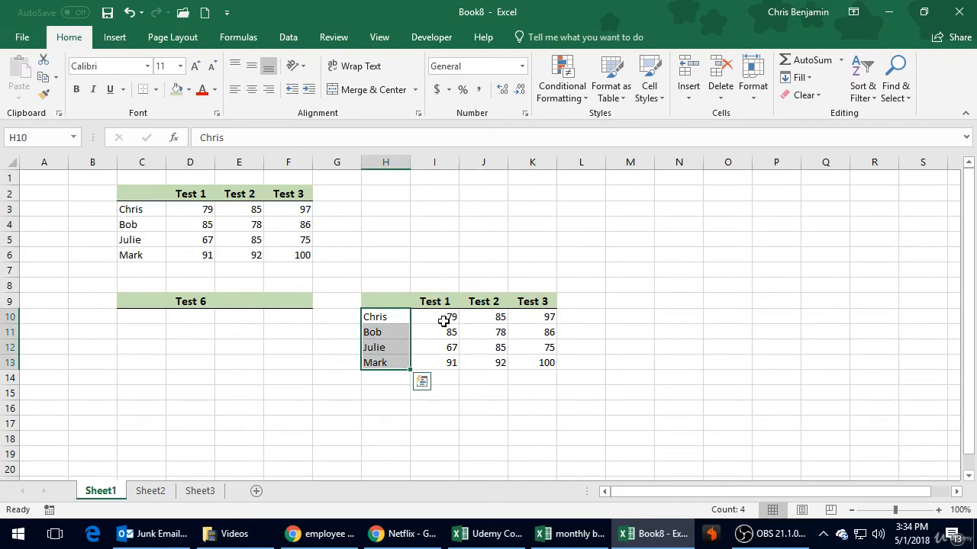
click(444, 320)
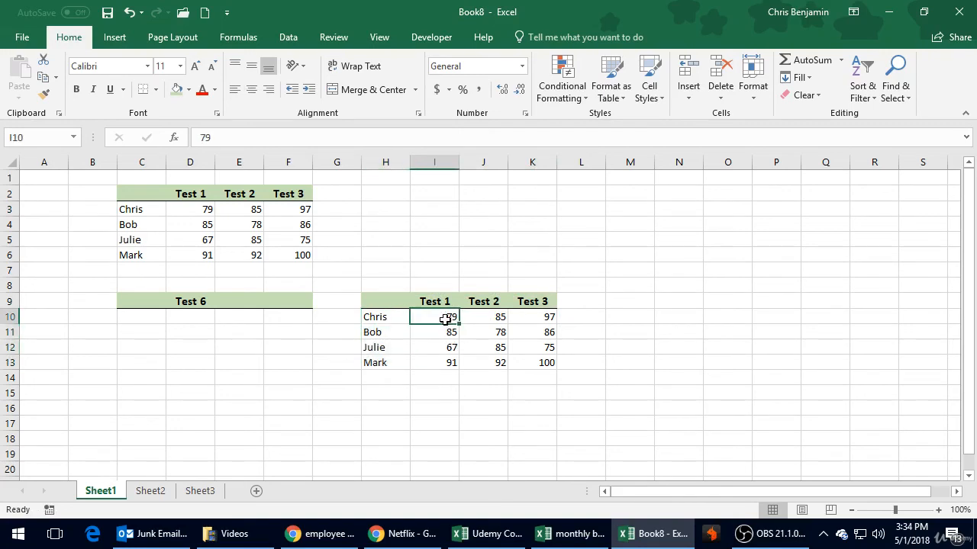
Step: Format the scores in I10:K13 as Accounting with dollar signs and no decimal places
drag(445, 319, 548, 364)
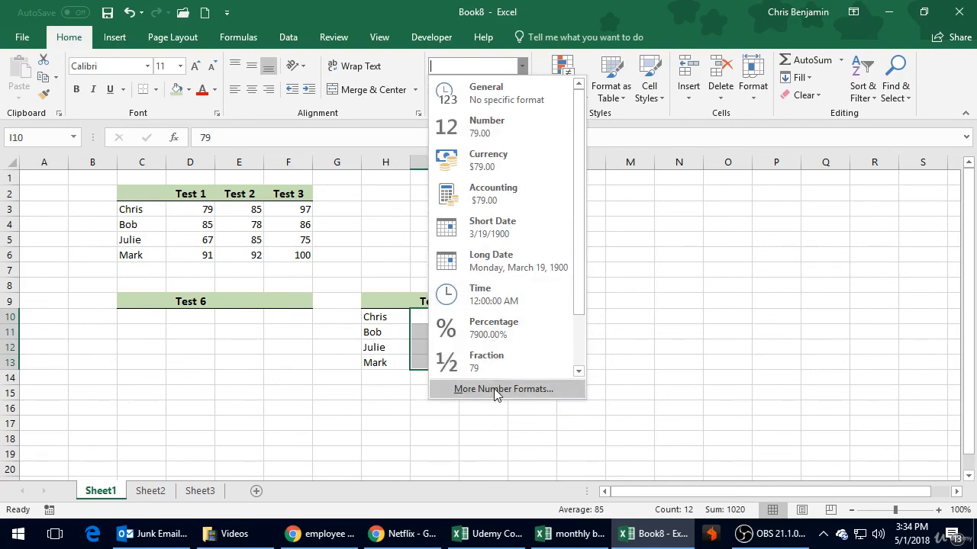
click(638, 209)
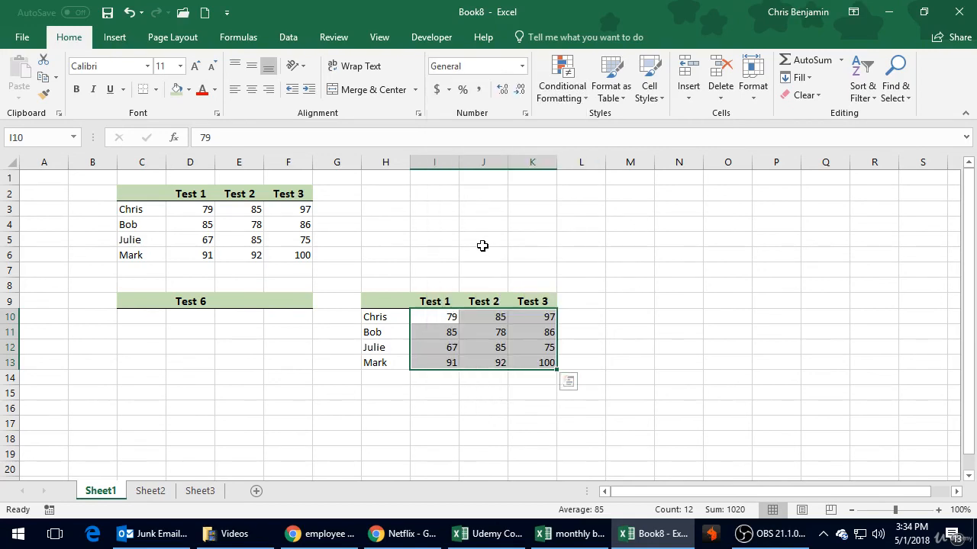
click(437, 90)
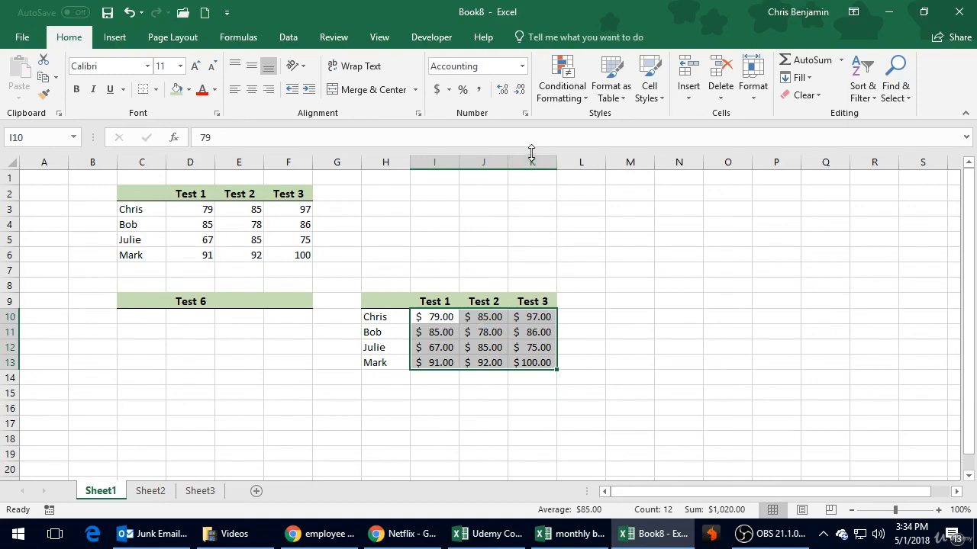
click(517, 92)
click(518, 93)
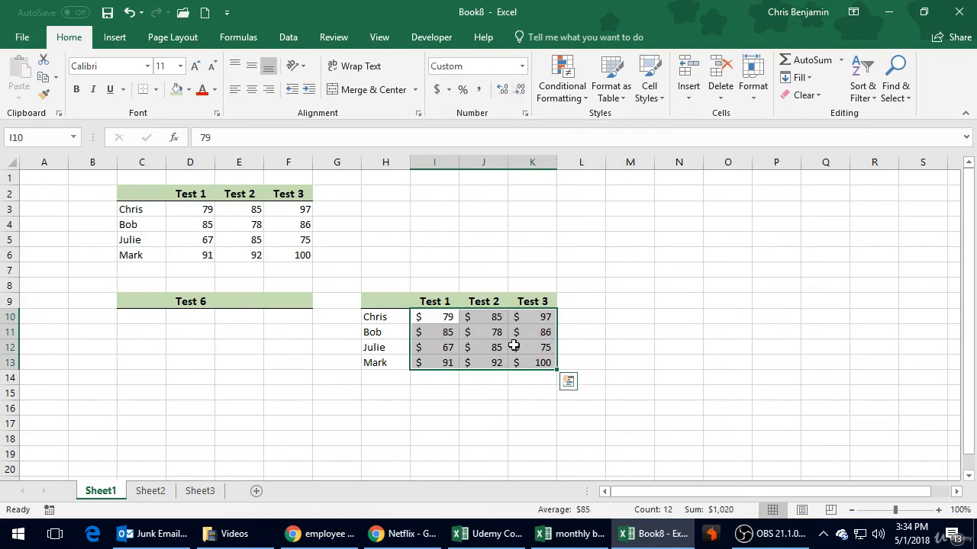
click(492, 394)
click(450, 362)
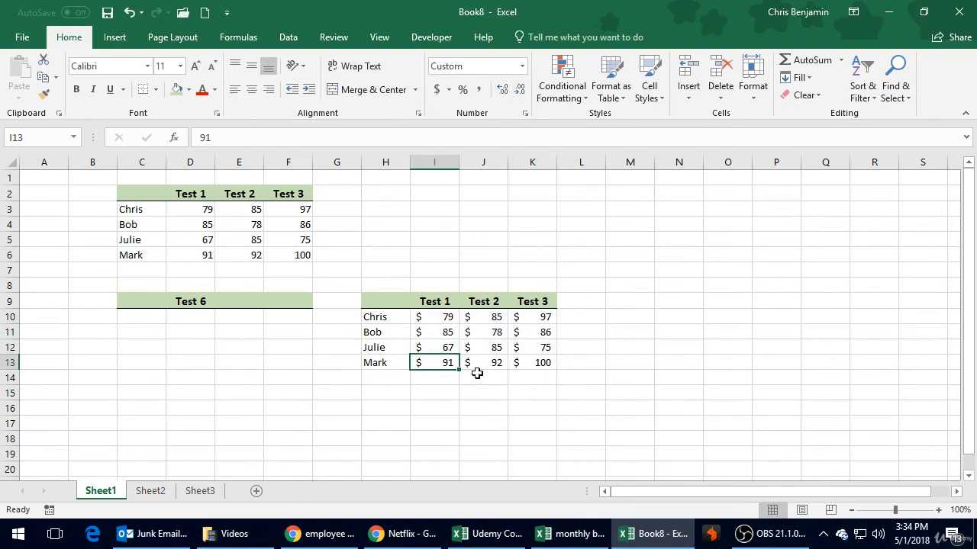
click(455, 328)
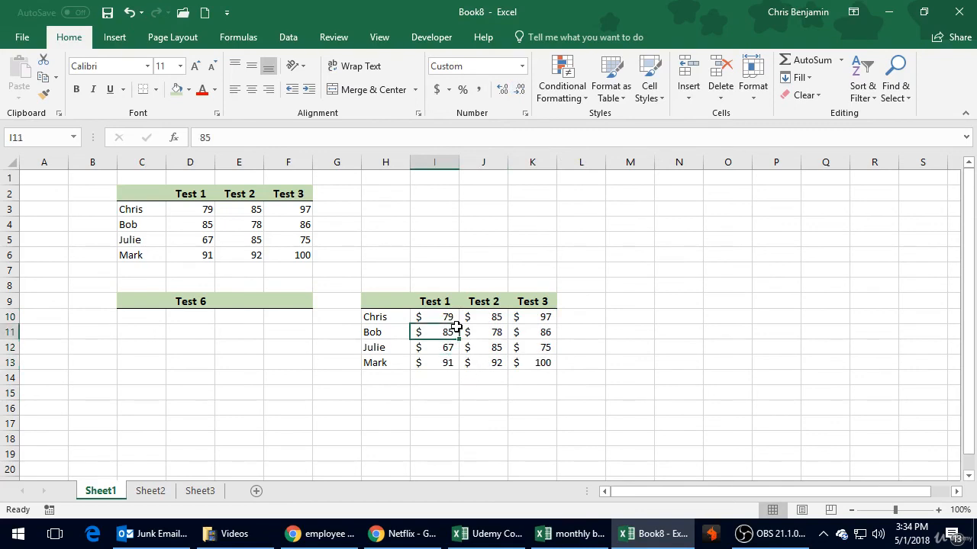
click(448, 318)
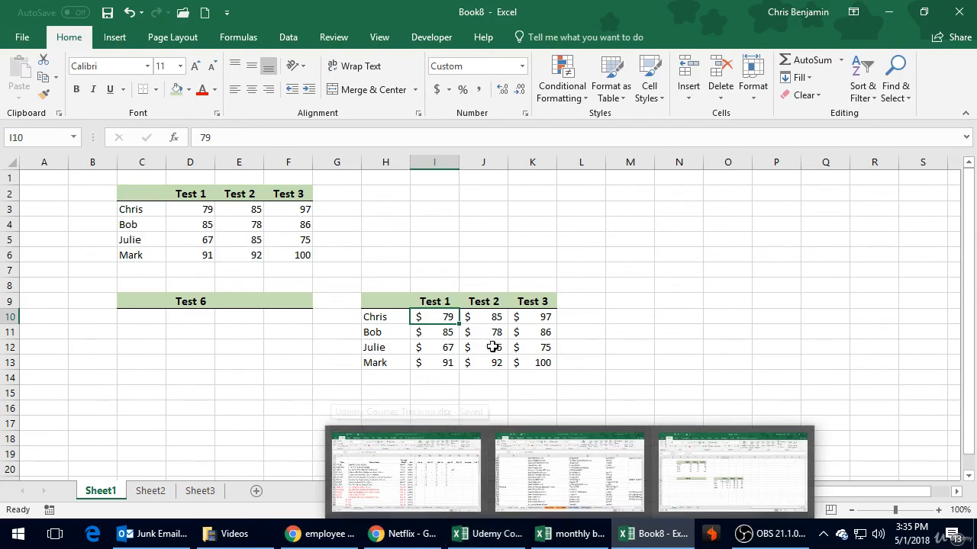
click(396, 195)
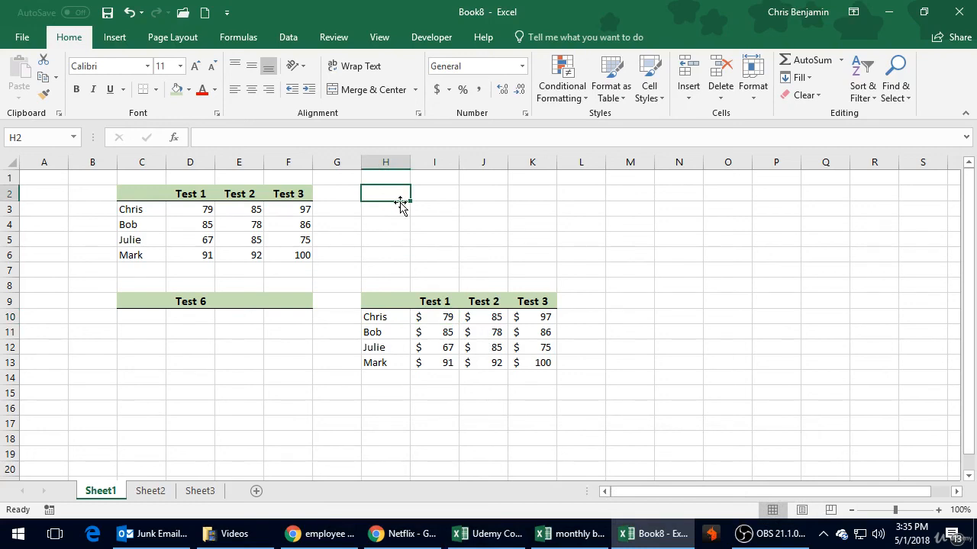
click(408, 254)
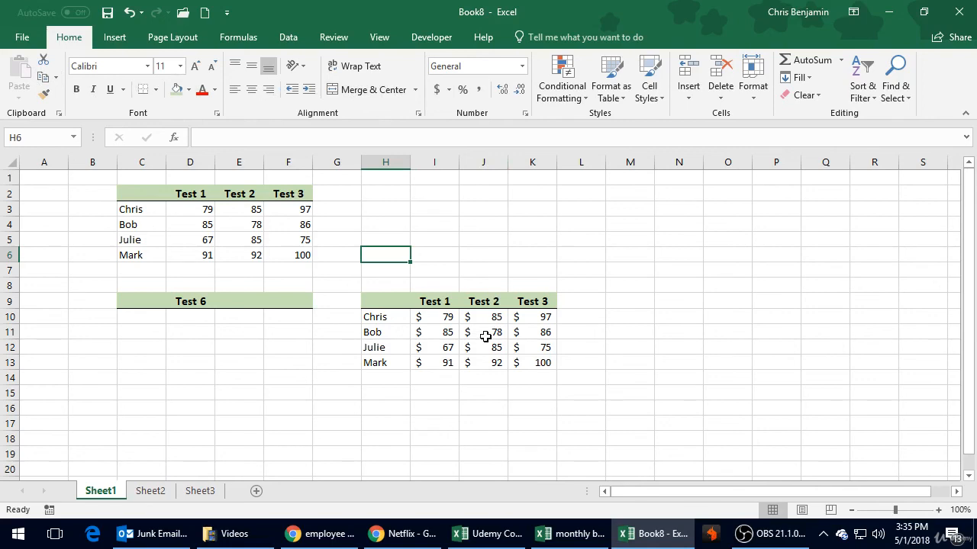
click(479, 285)
click(435, 267)
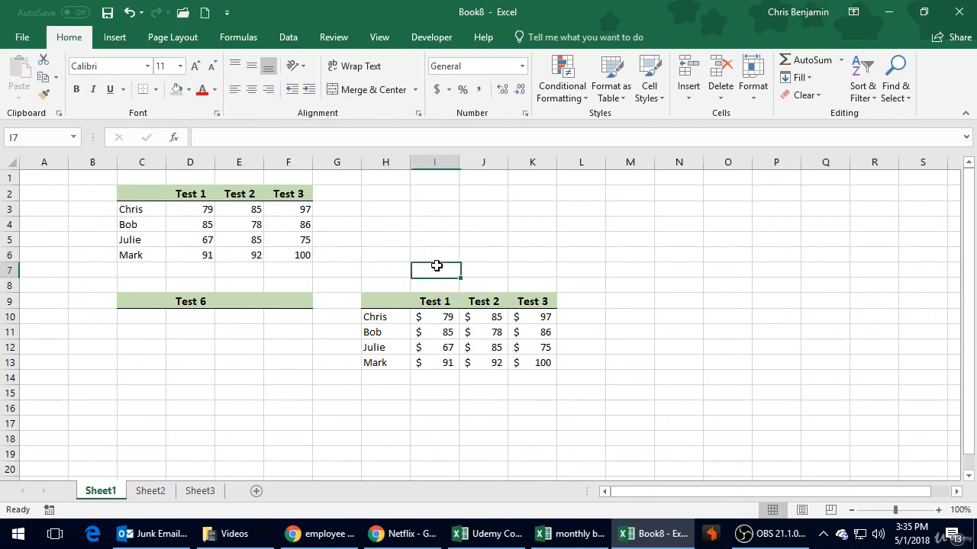